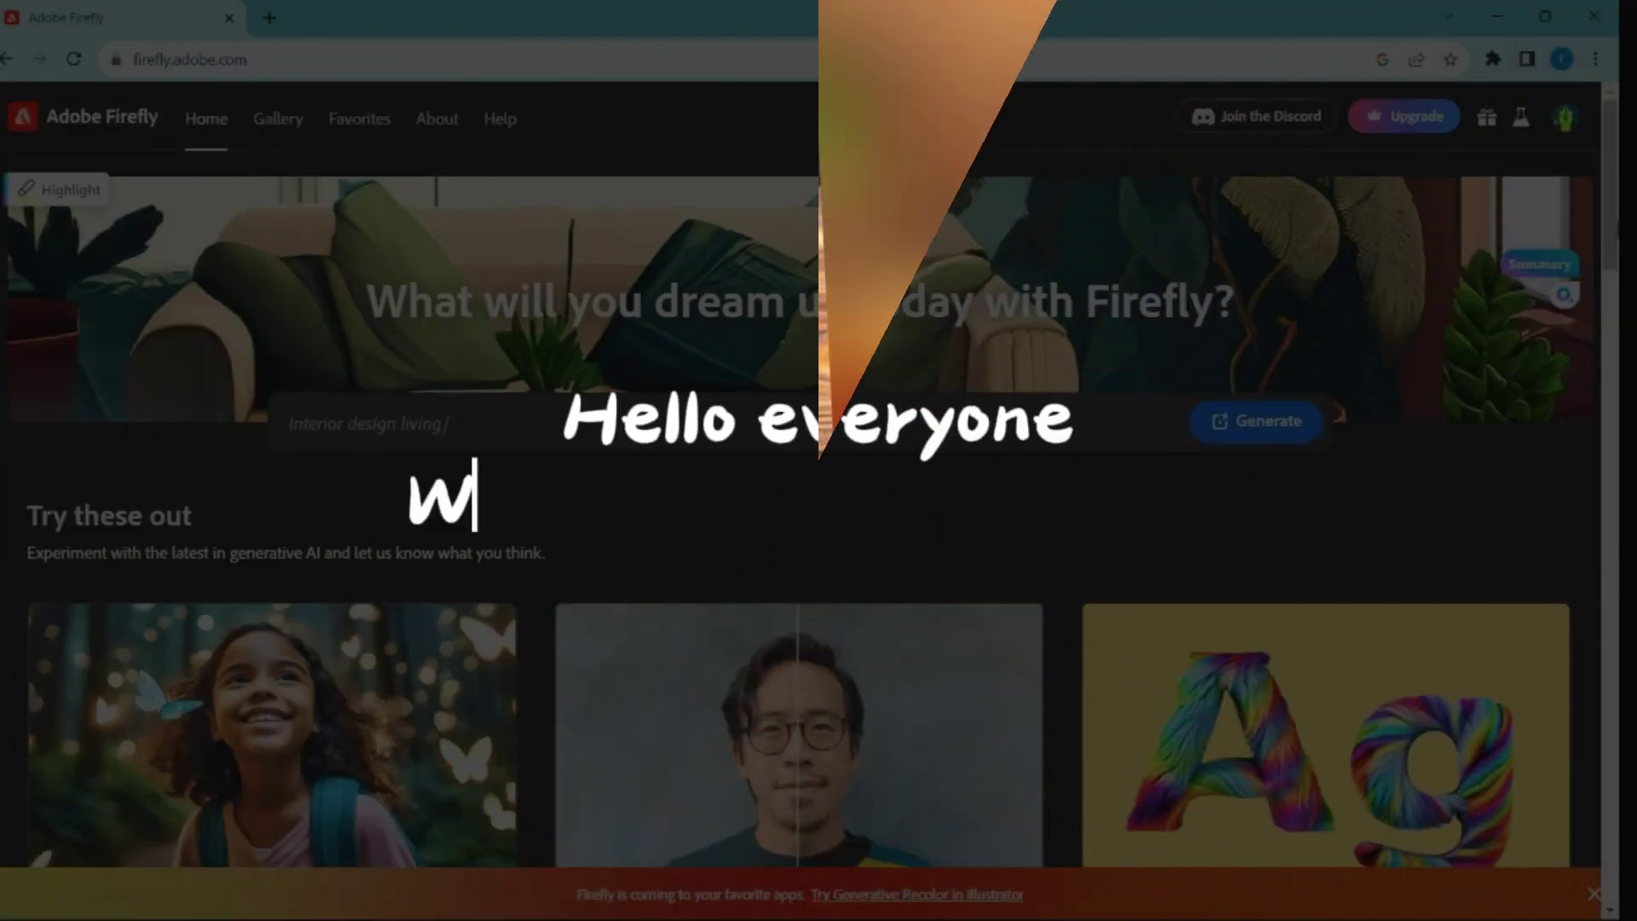
- Scroll through the Firefly home page to preview its features
scroll(1612, 450, down, 10)
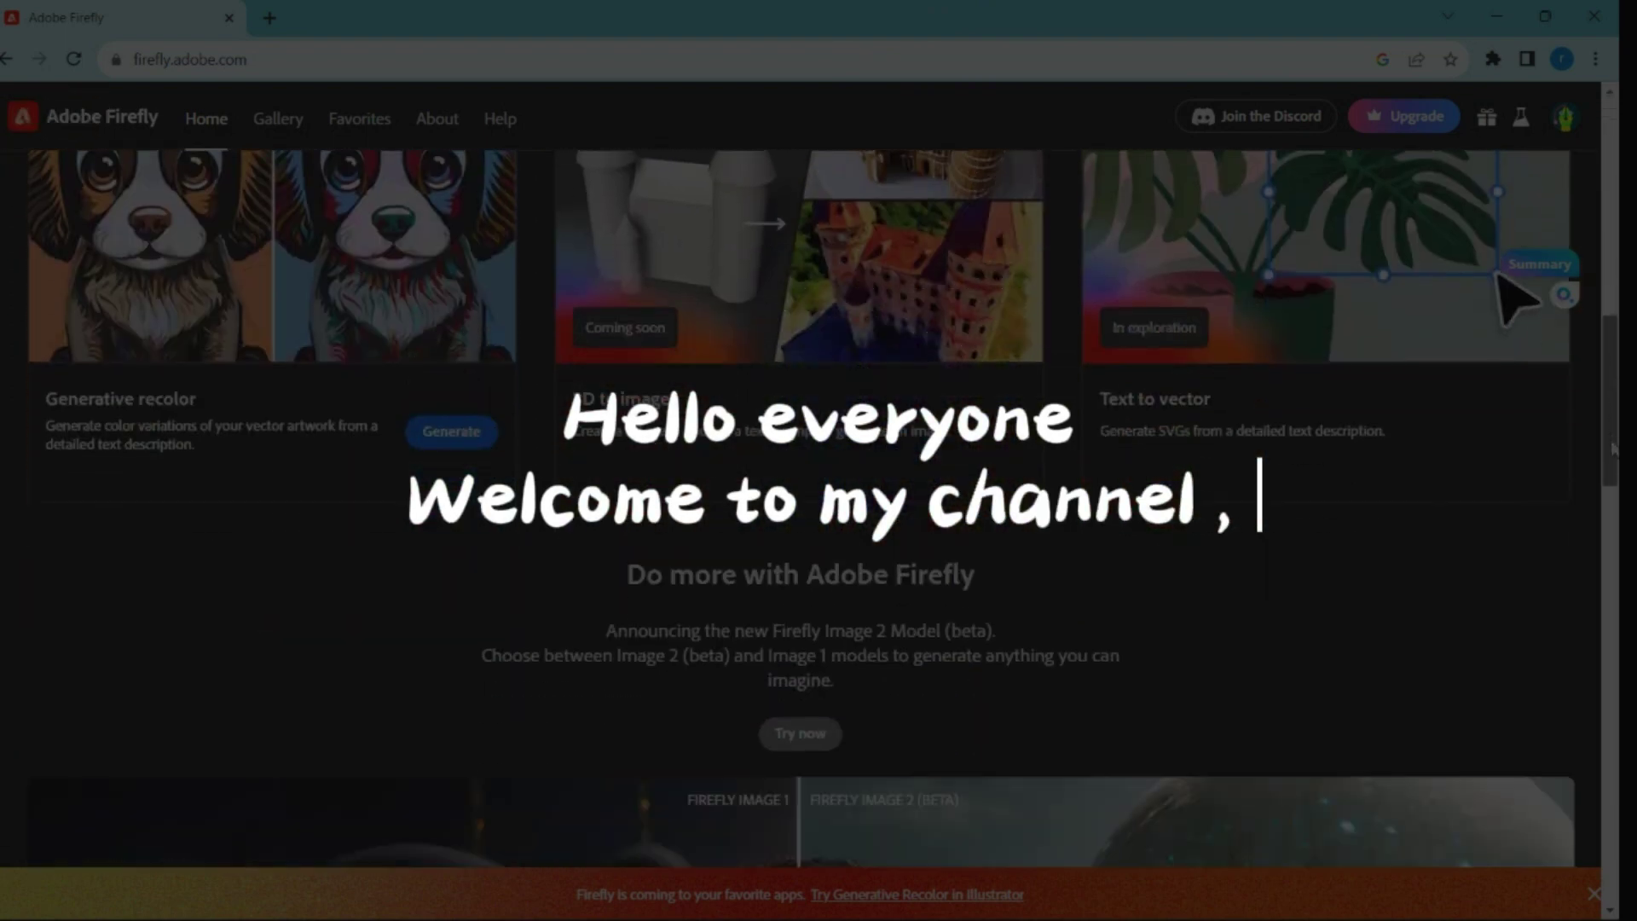
scroll(1612, 450, down, 8)
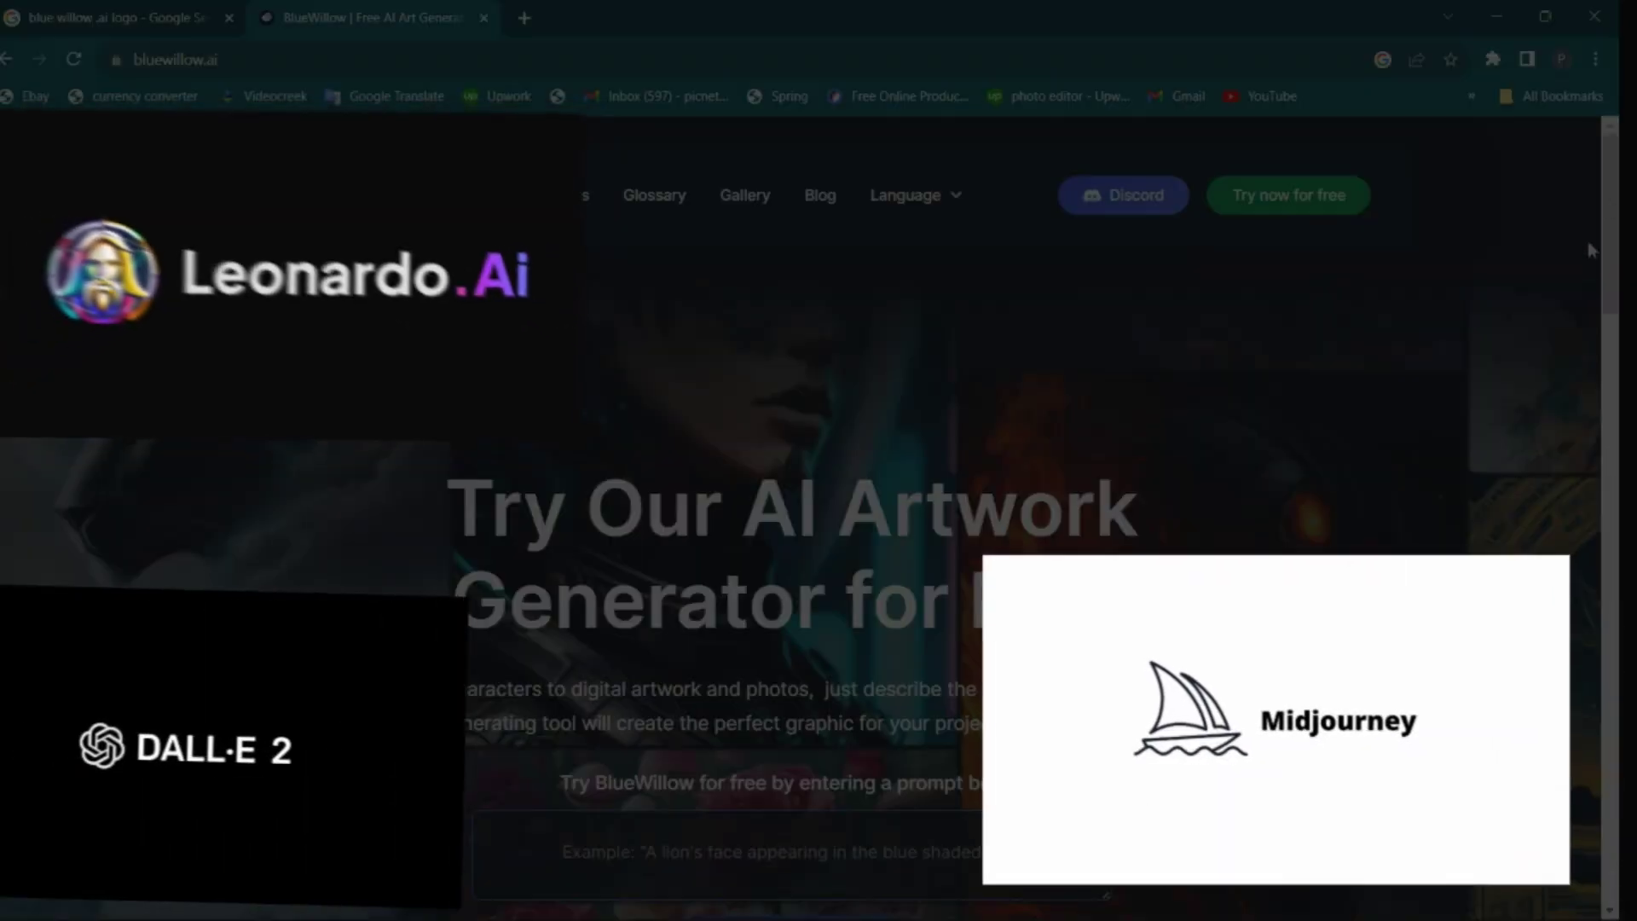
scroll(1591, 249, down, 7)
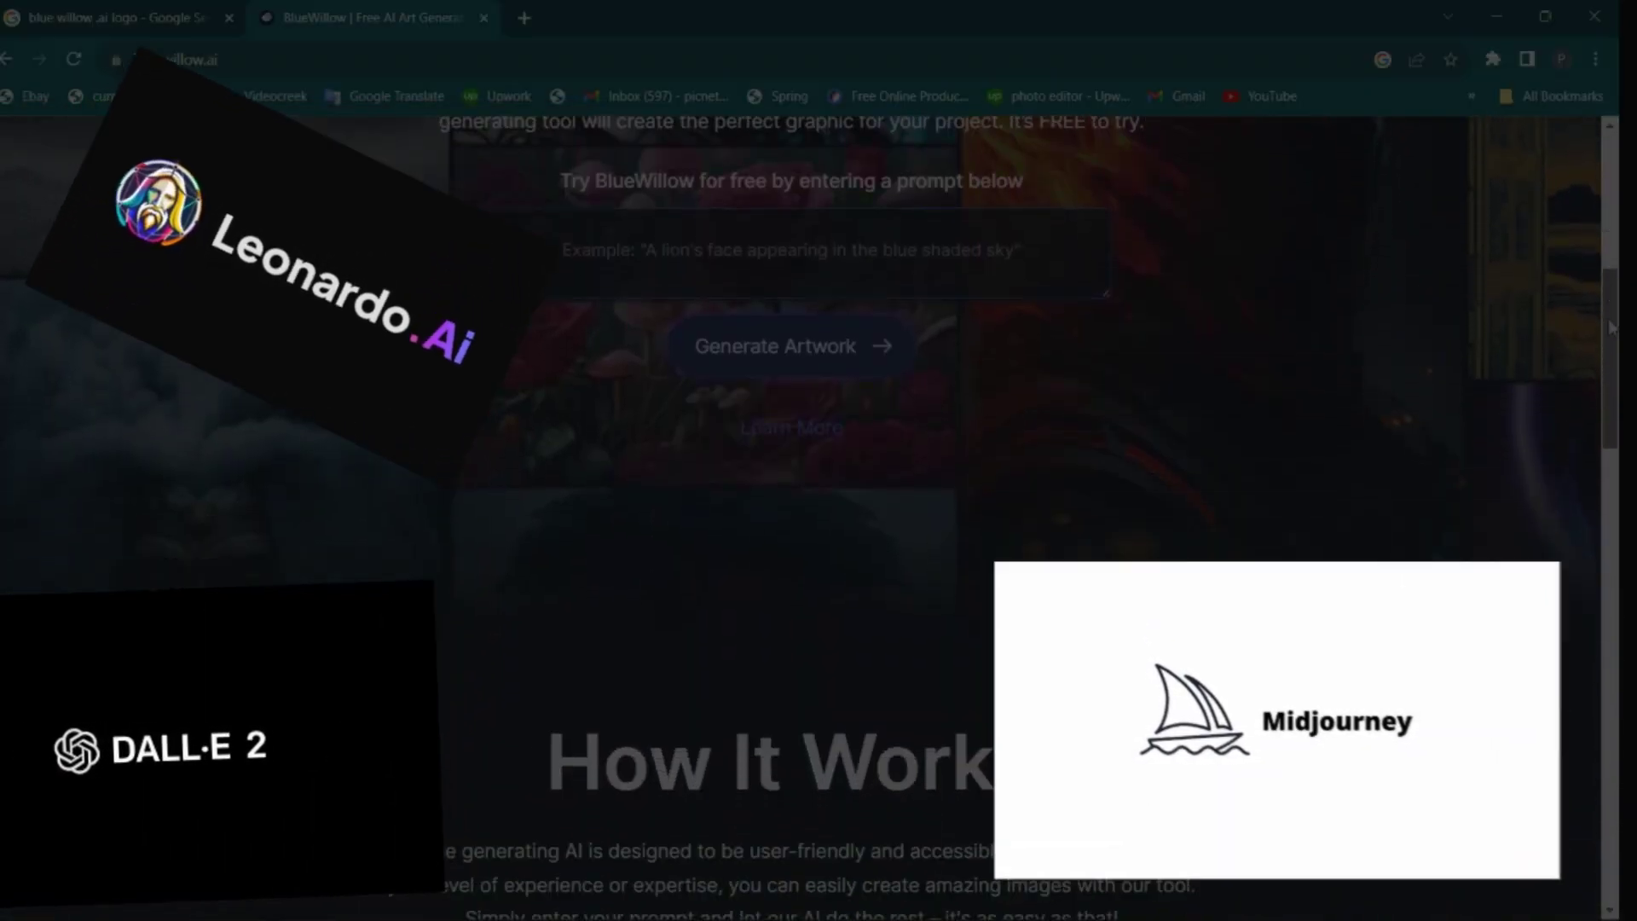
scroll(1612, 327, down, 6)
scroll(1612, 340, up, 5)
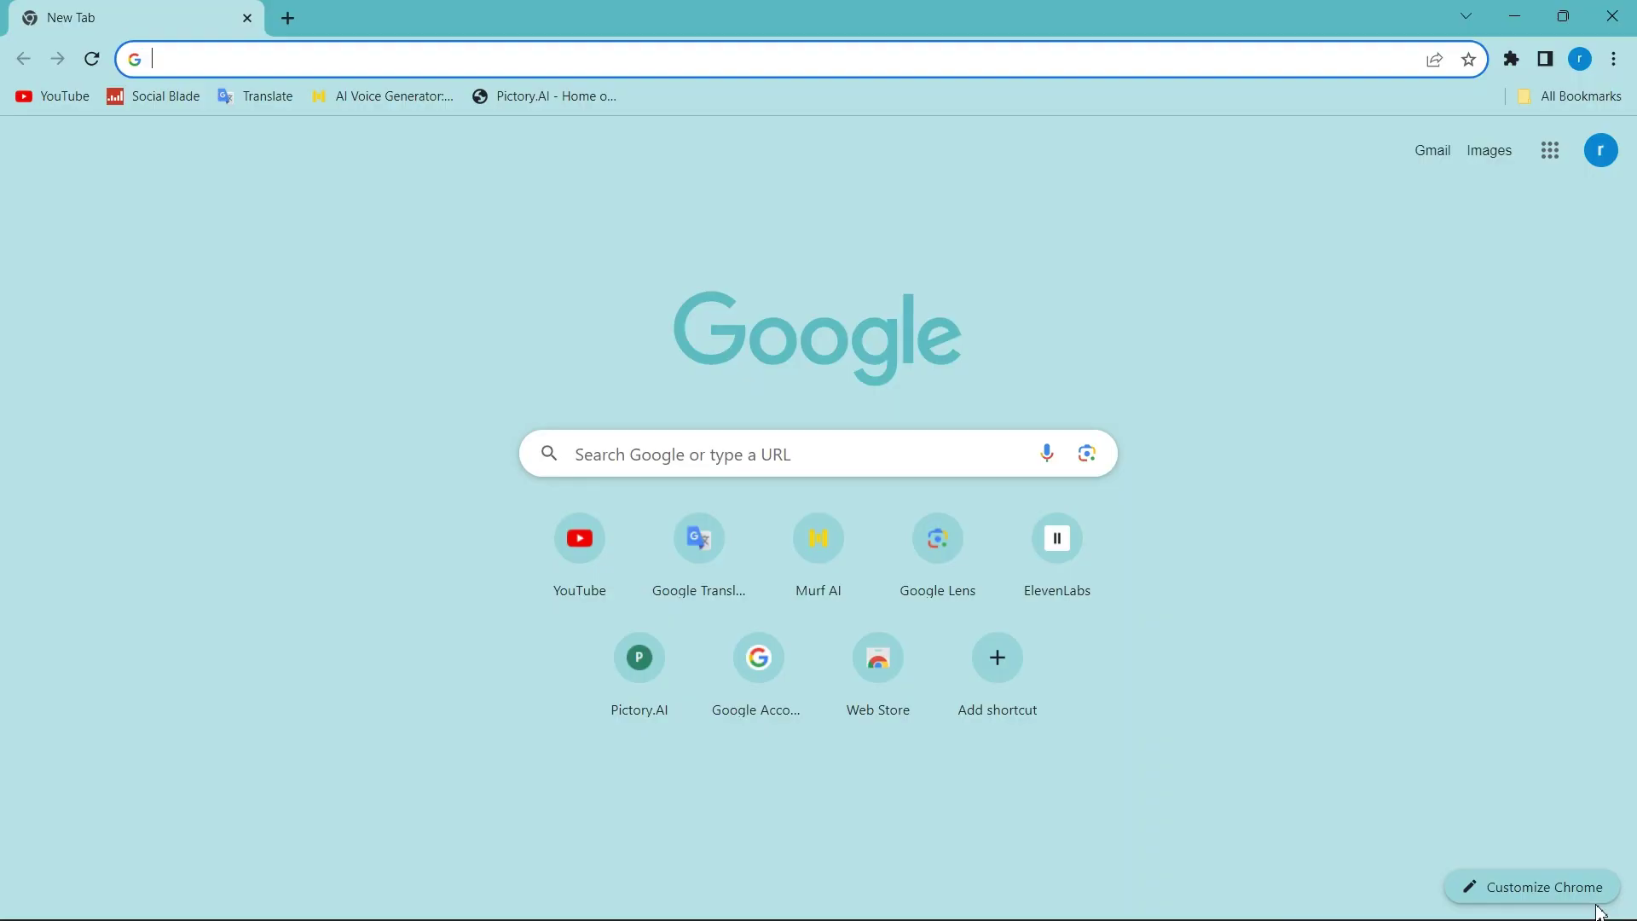
- Search Google for 'adobe firefly online'
click(820, 465)
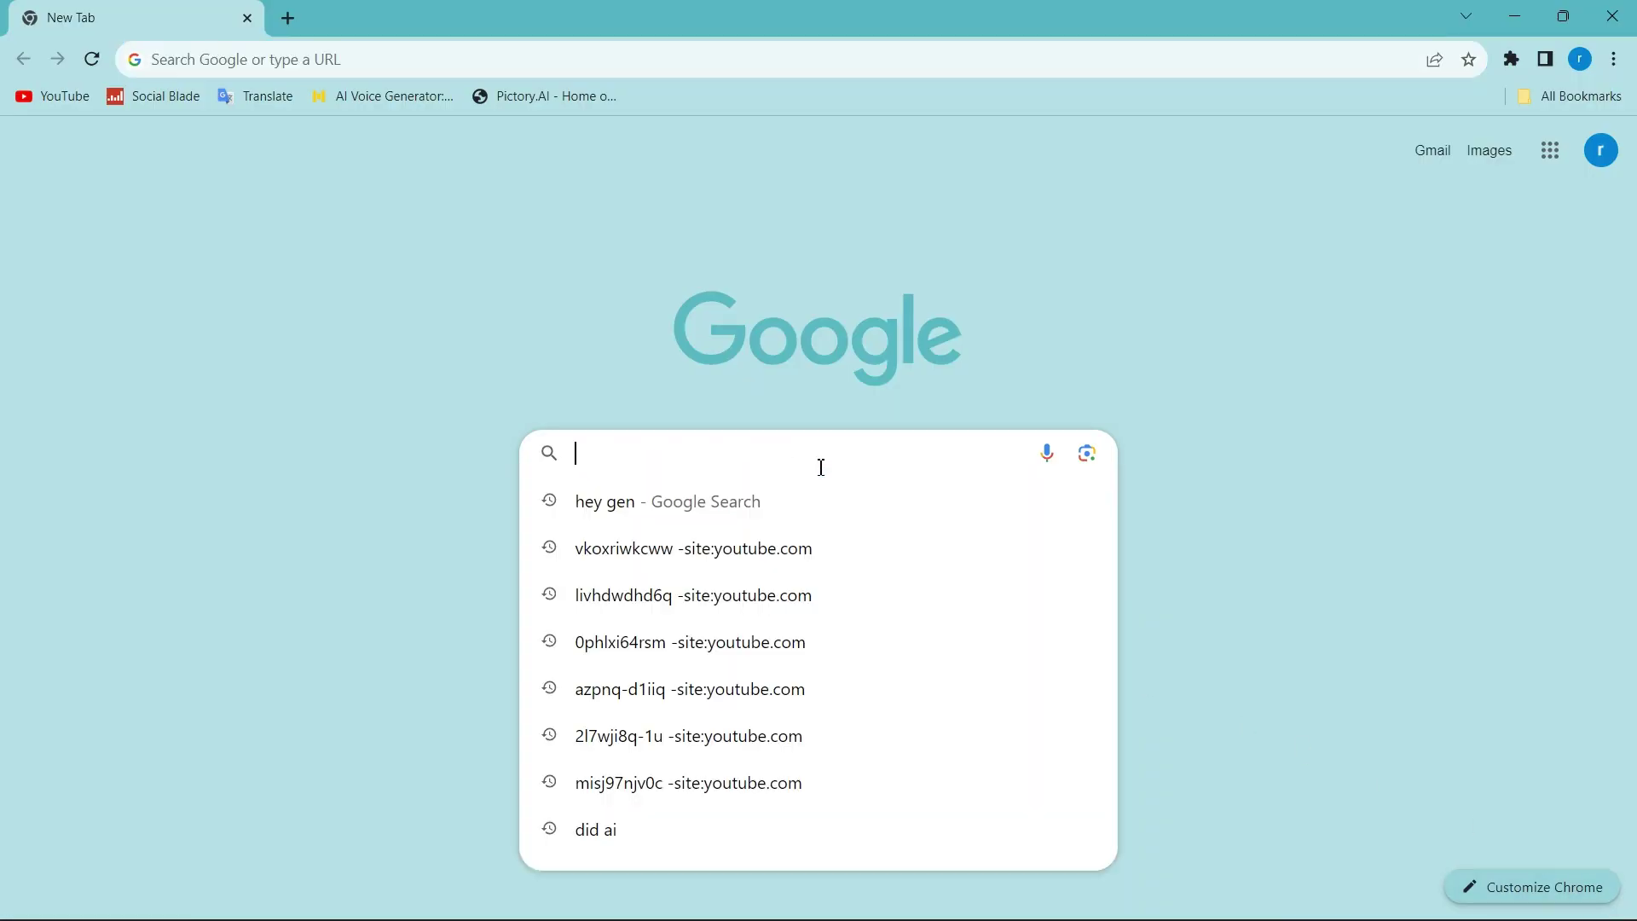
text(ado)
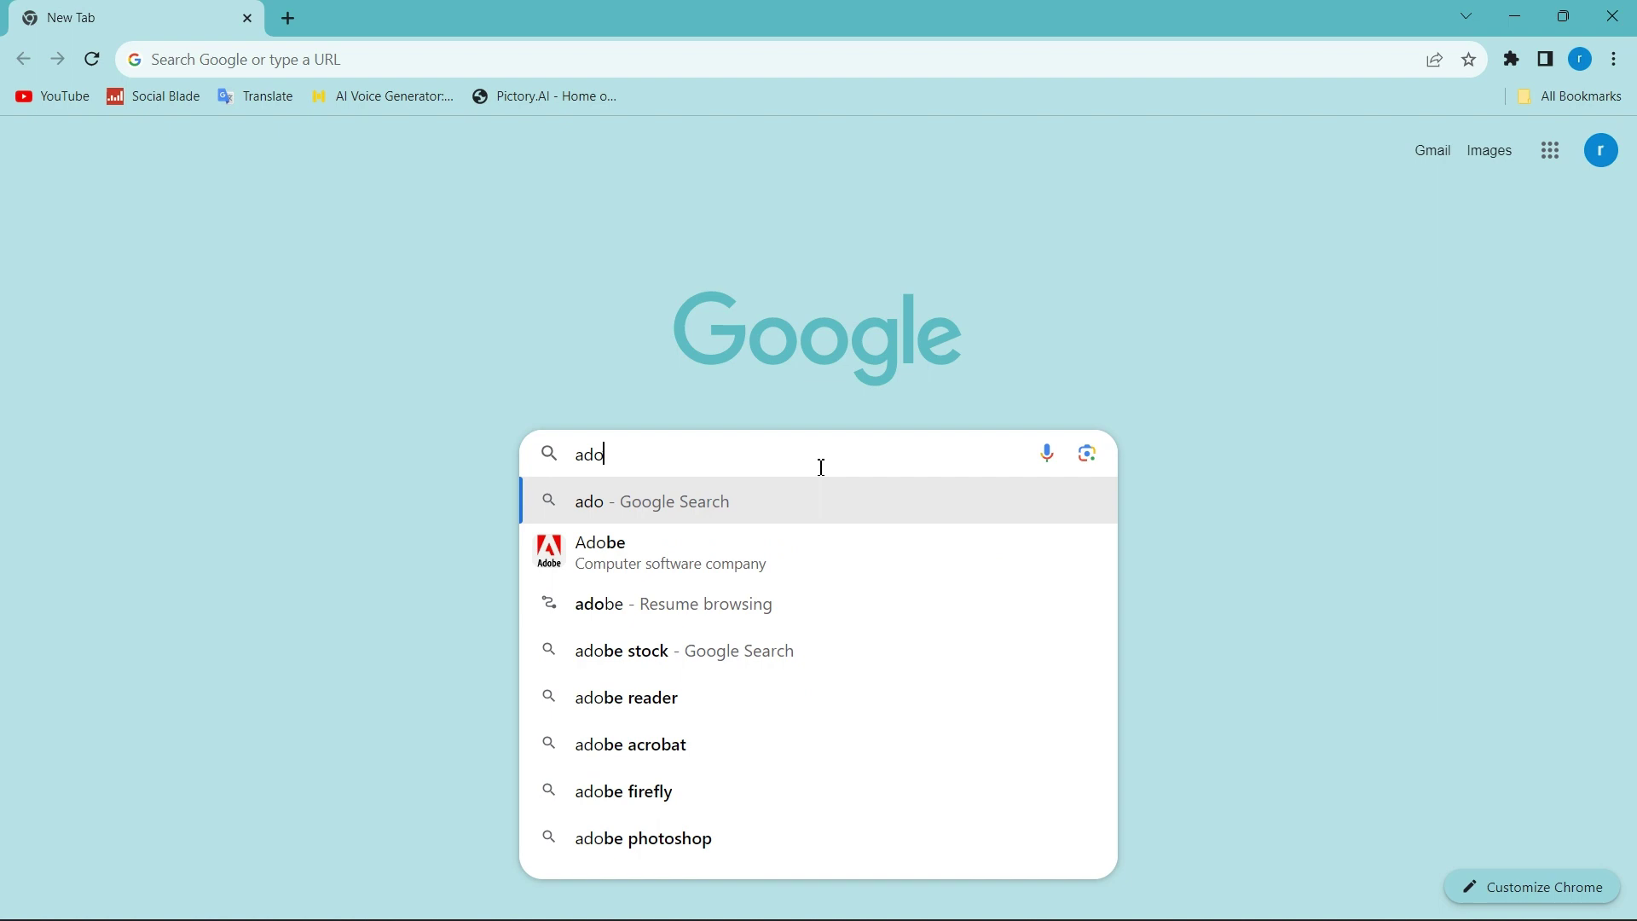
text(be fi)
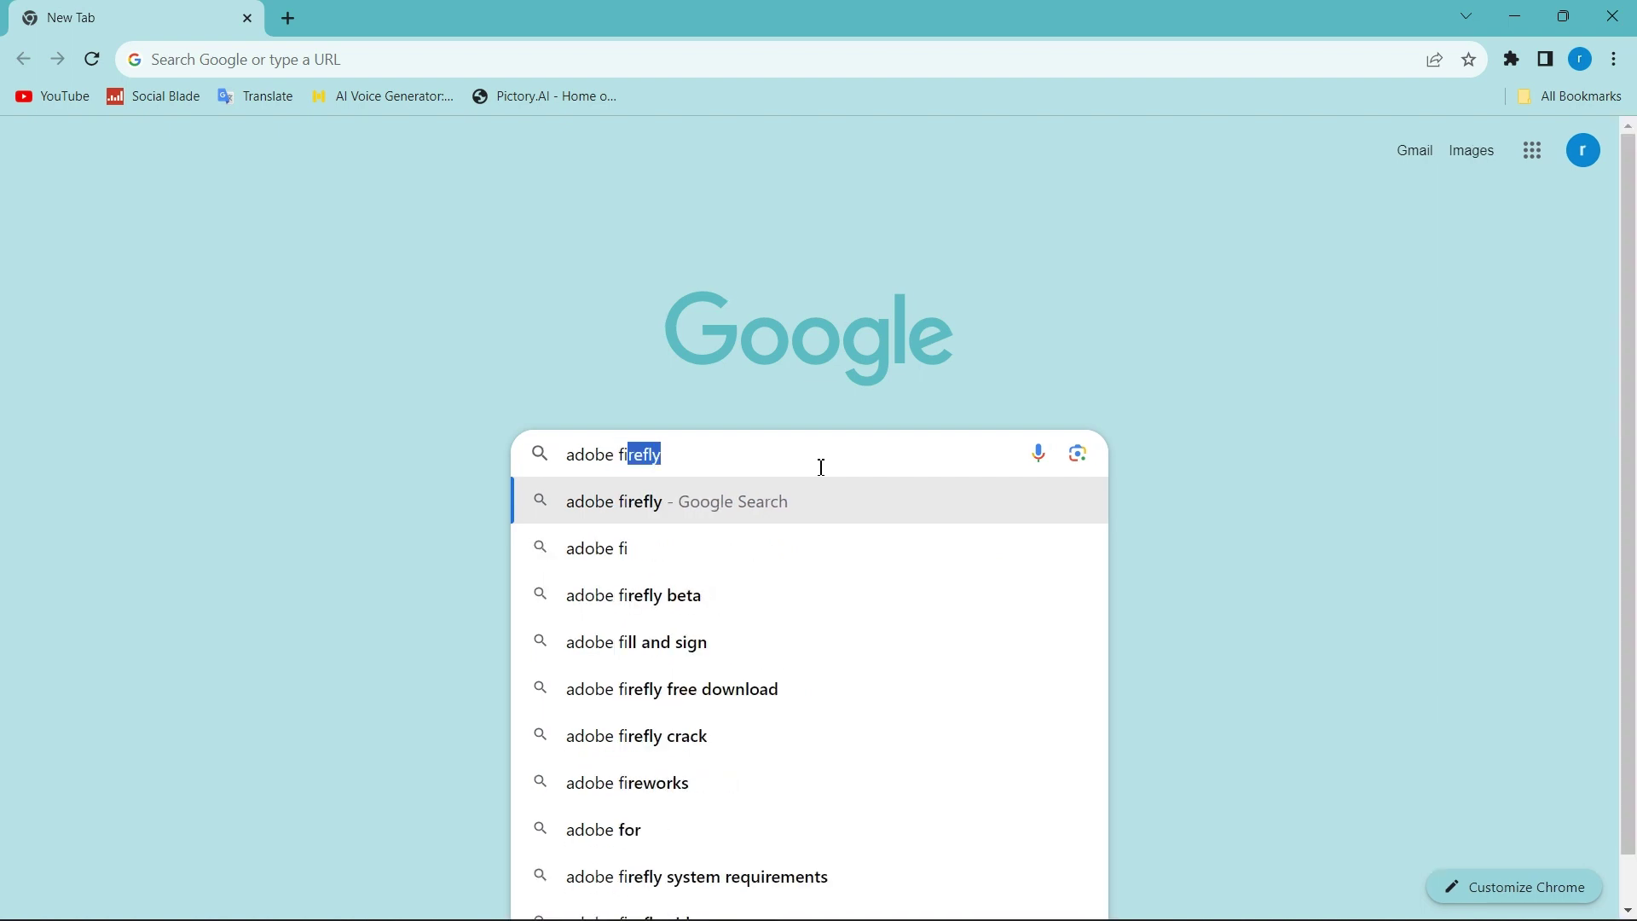
text(refly)
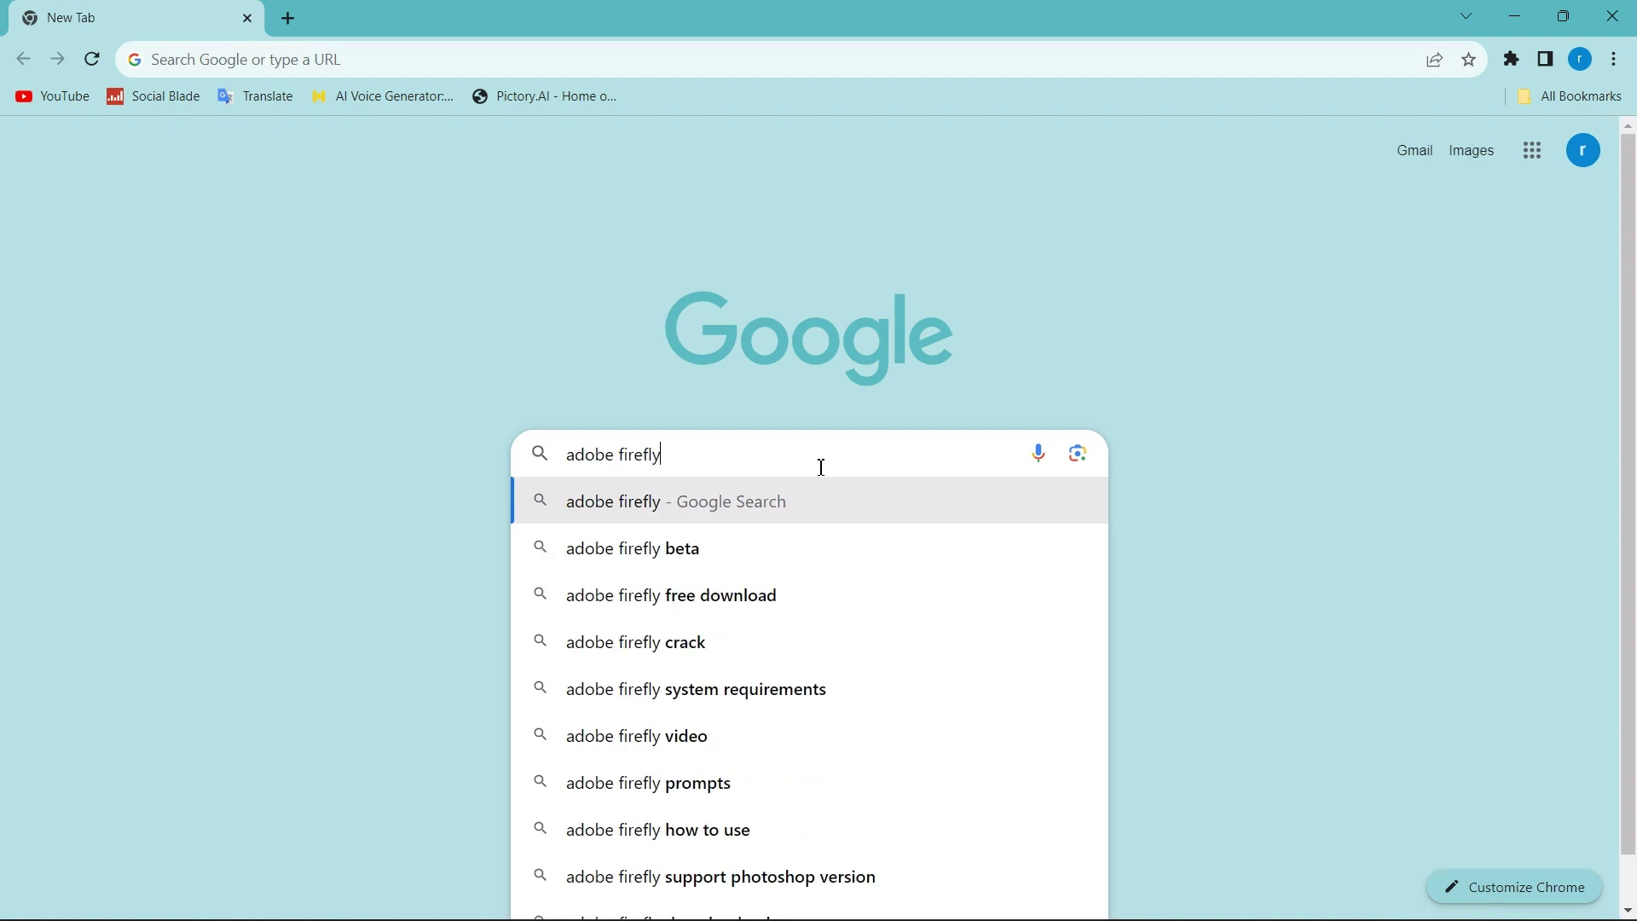
text( online)
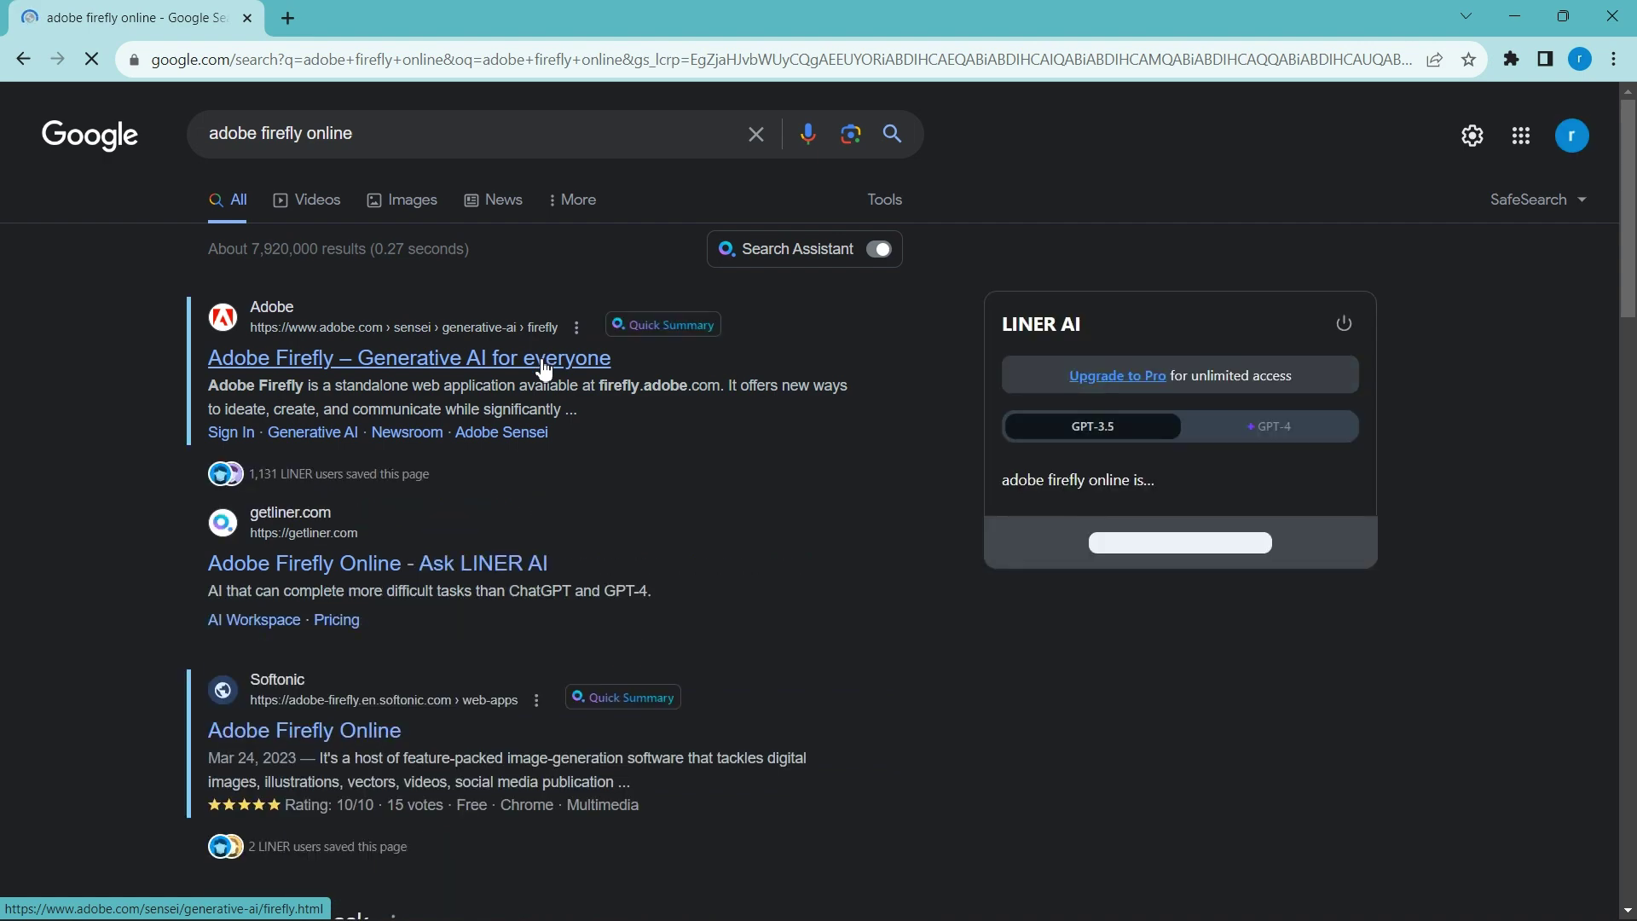
- Open Adobe's Firefly page from the results, dismiss the location notice, and open Text to Image
click(544, 357)
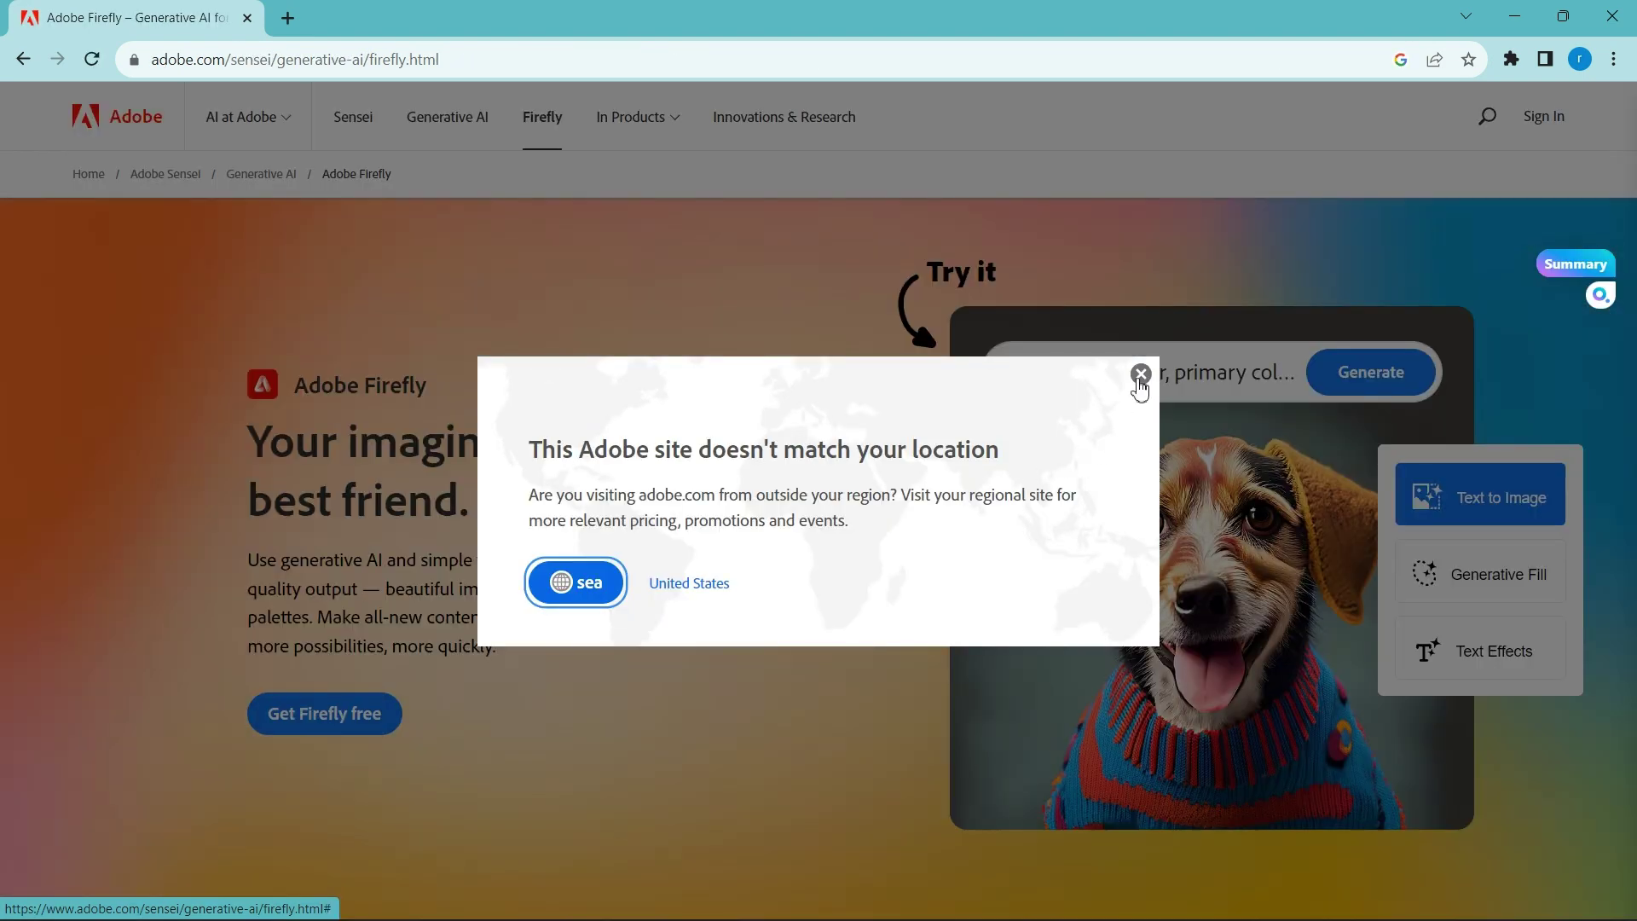
click(1140, 375)
scroll(1633, 158, down, 10)
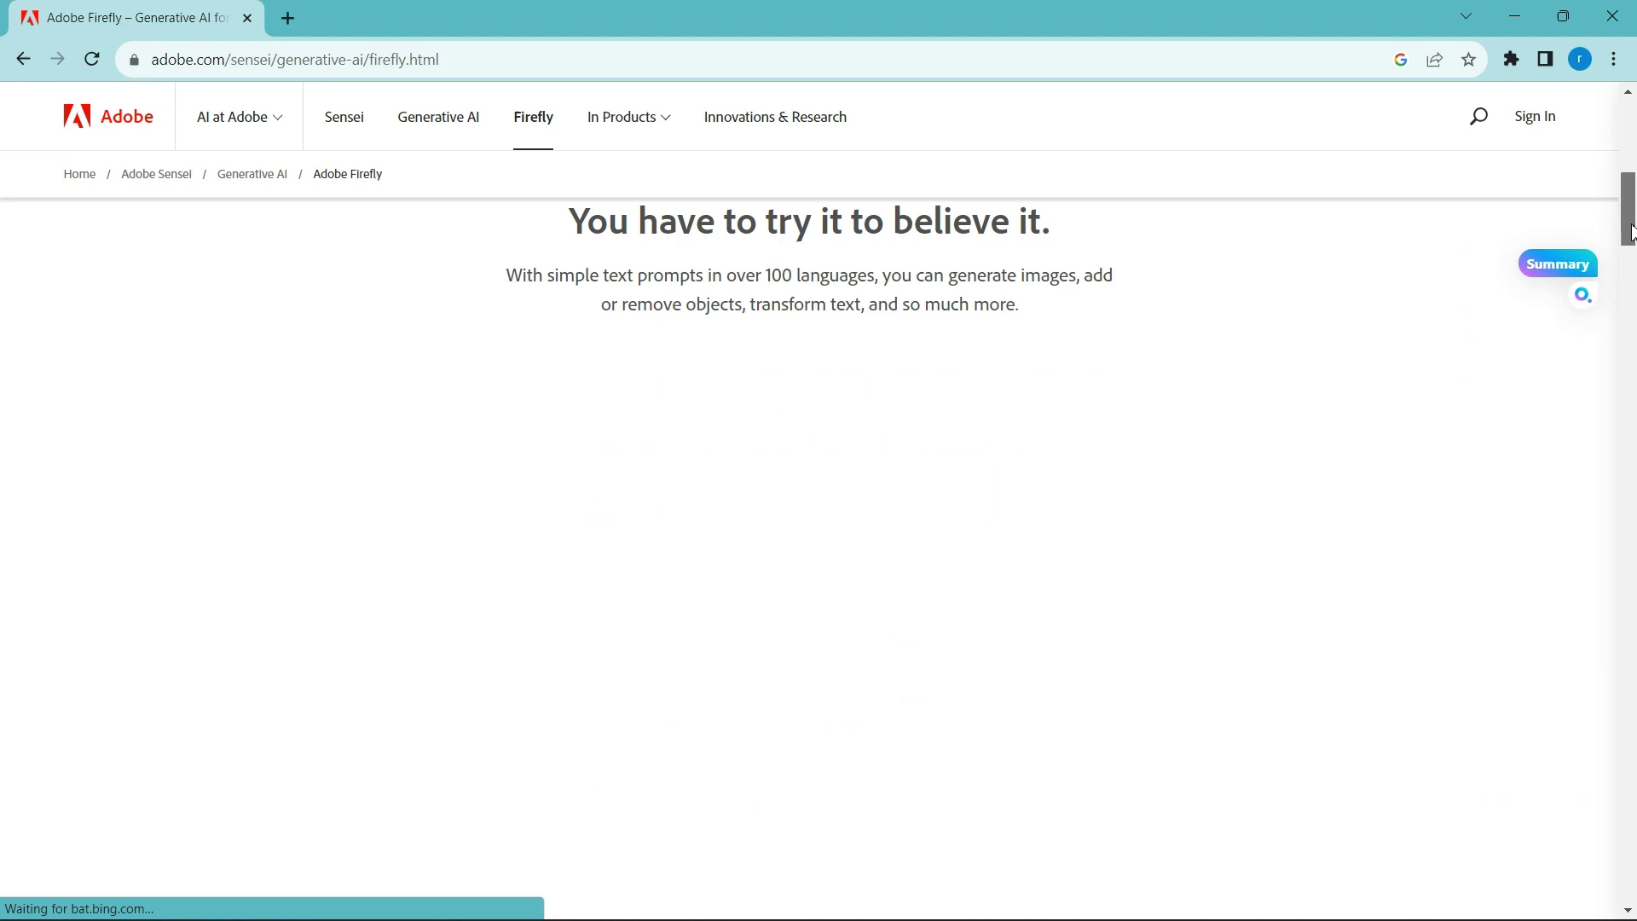
scroll(1633, 157, down, 1)
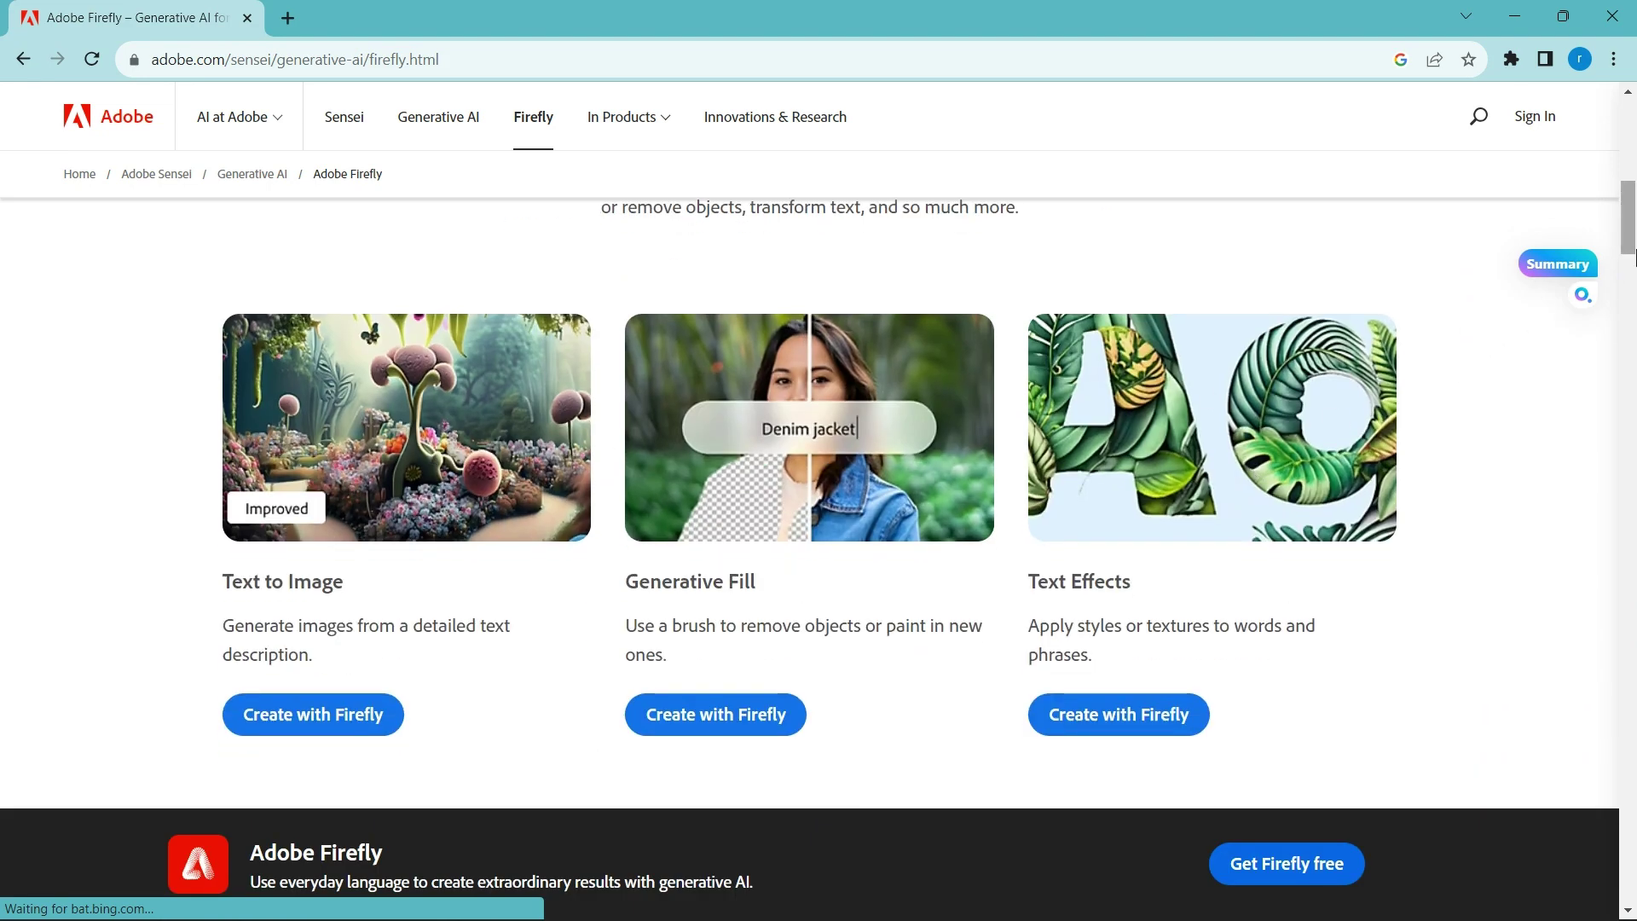
mouse_move(1633, 256)
mouse_down()
mouse_move(1633, 300)
mouse_move(1633, 253)
mouse_up()
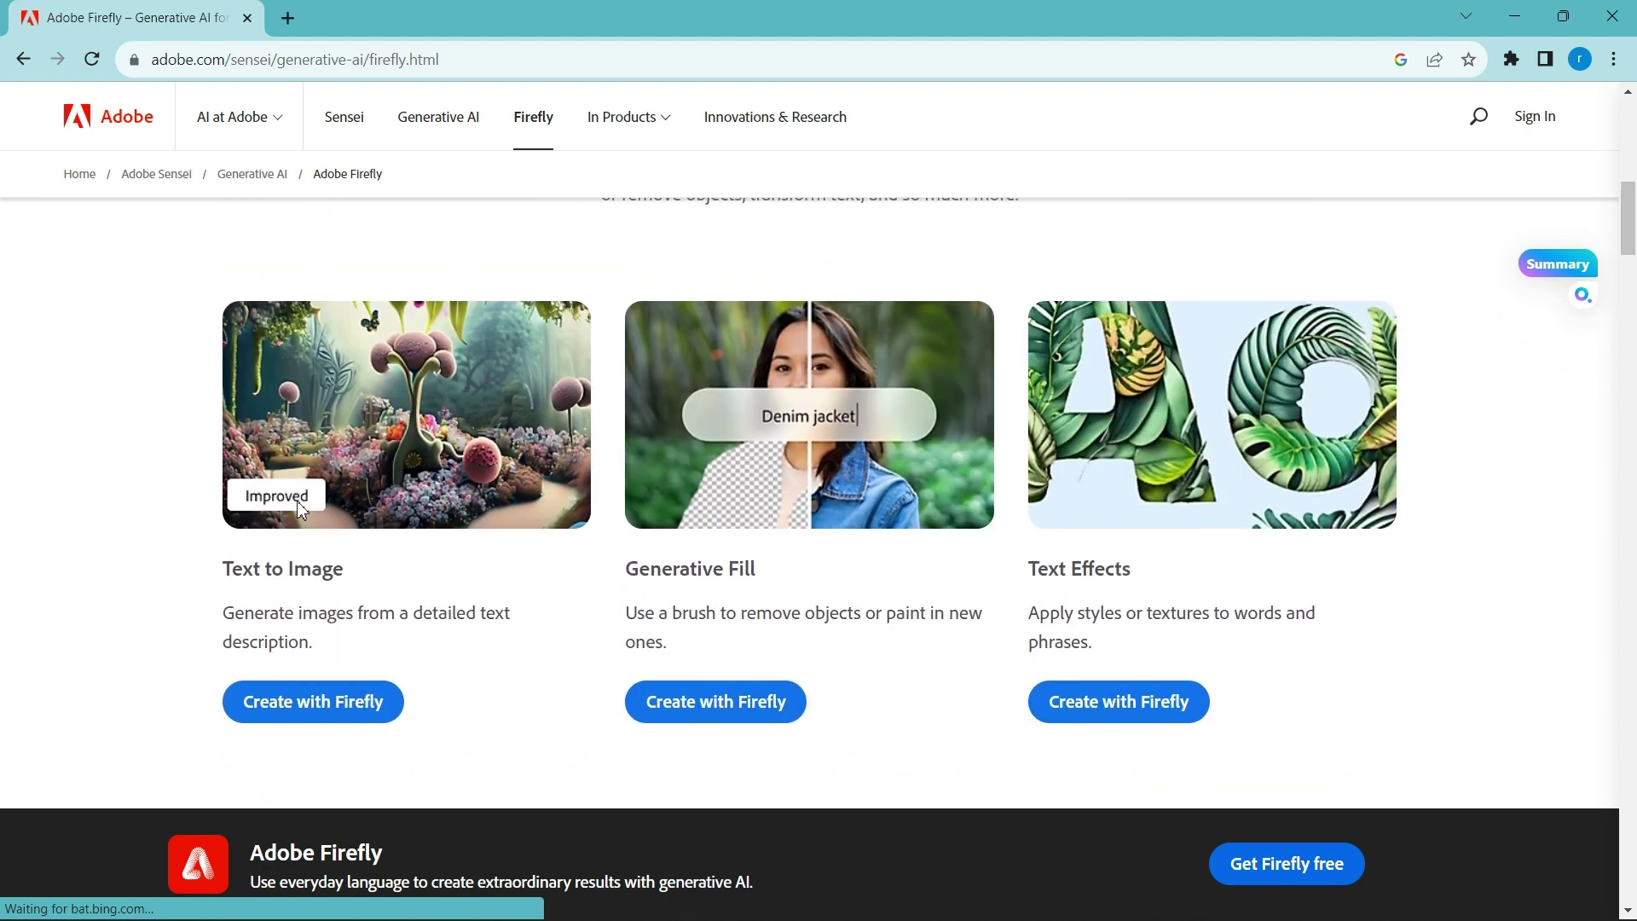
click(322, 704)
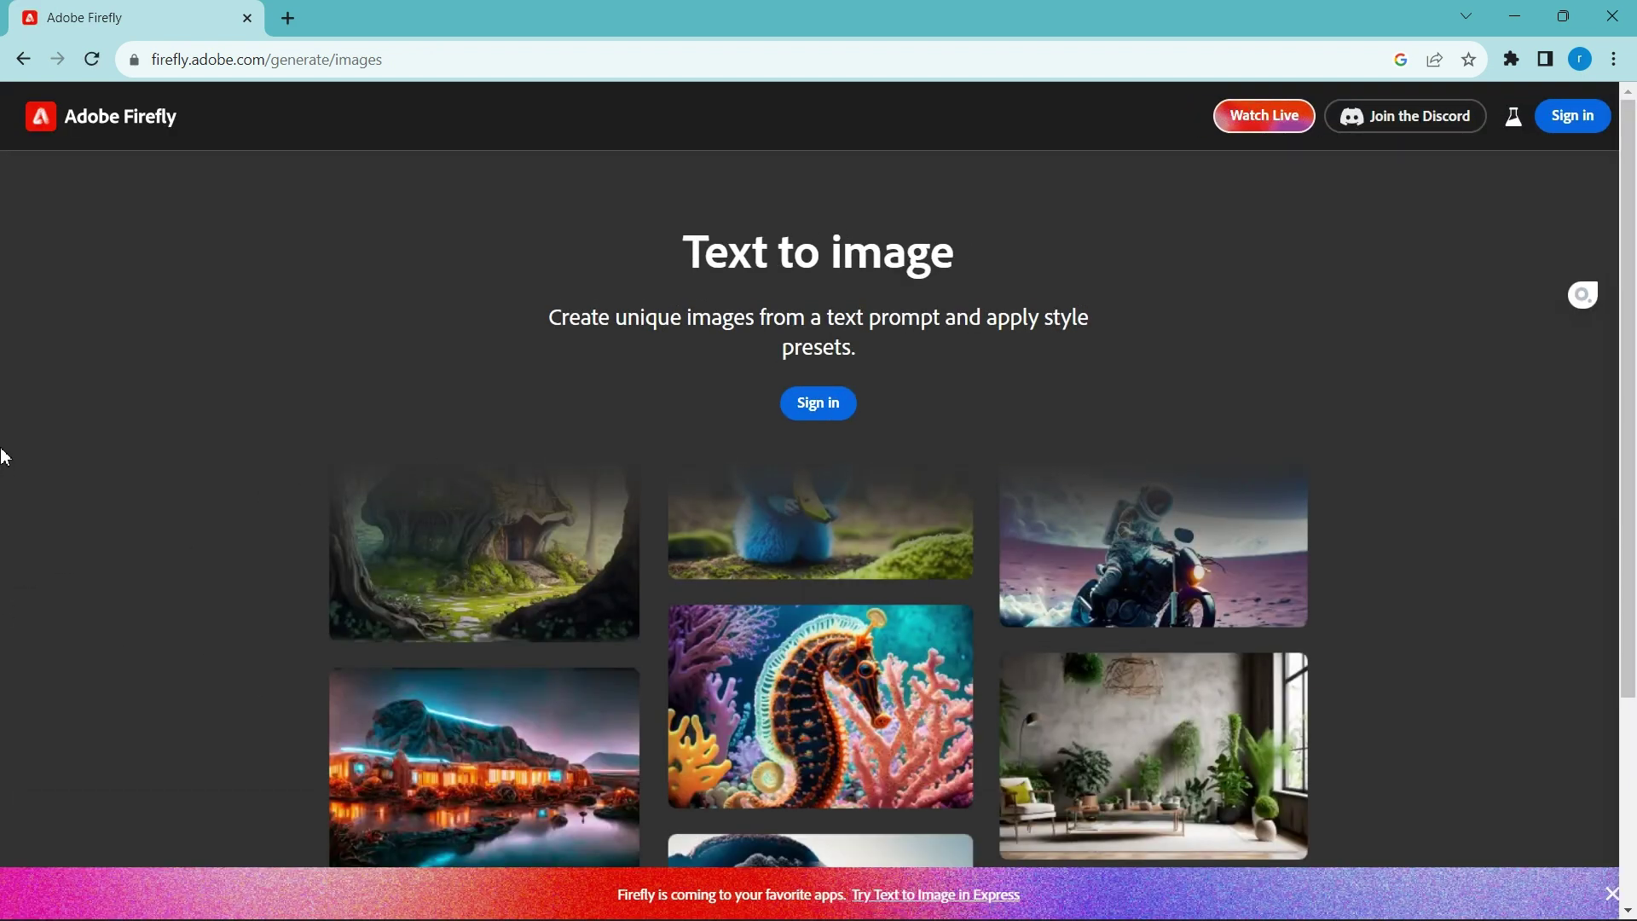
- Sign in with Google, set the birth month to February, and accept the generative AI guidelines
click(820, 406)
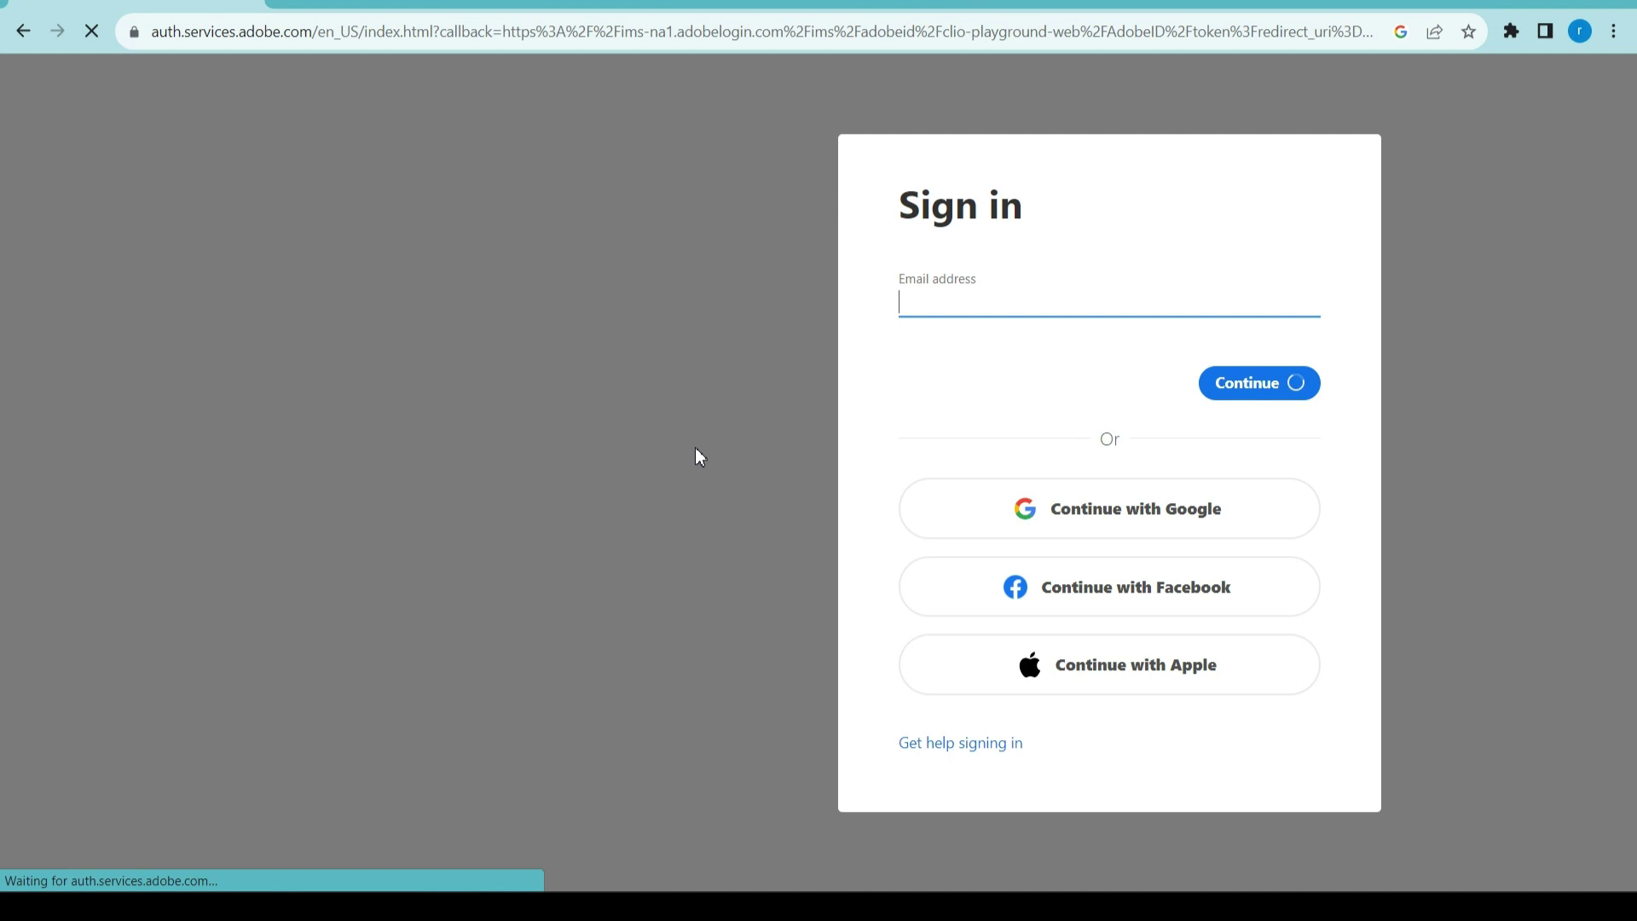
click(1066, 520)
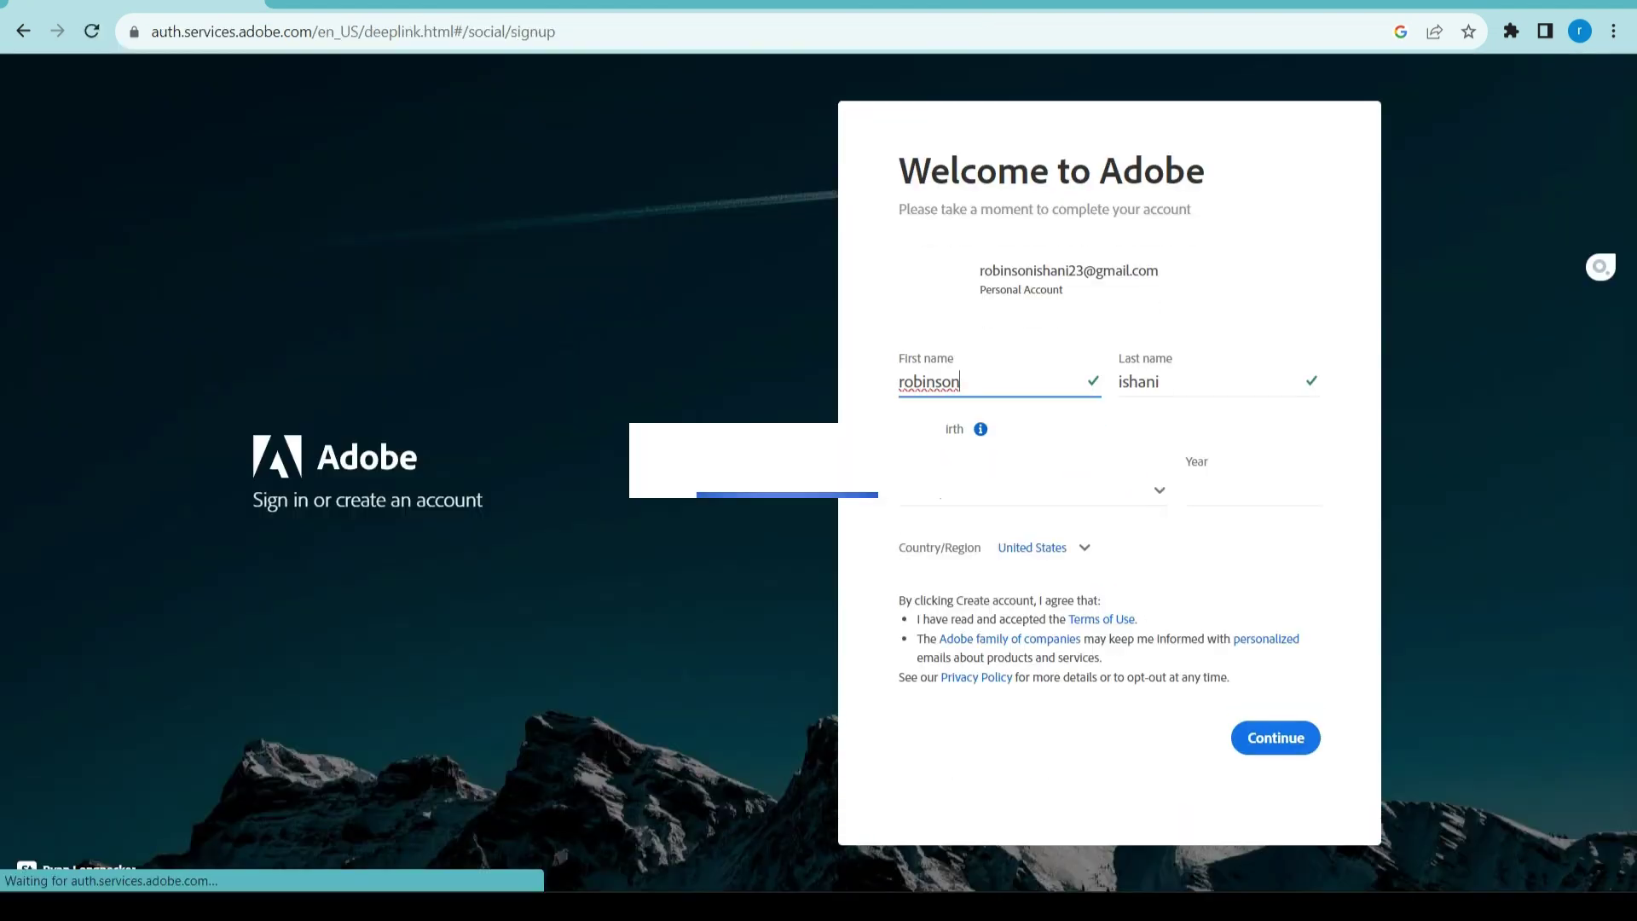
click(1168, 479)
click(981, 550)
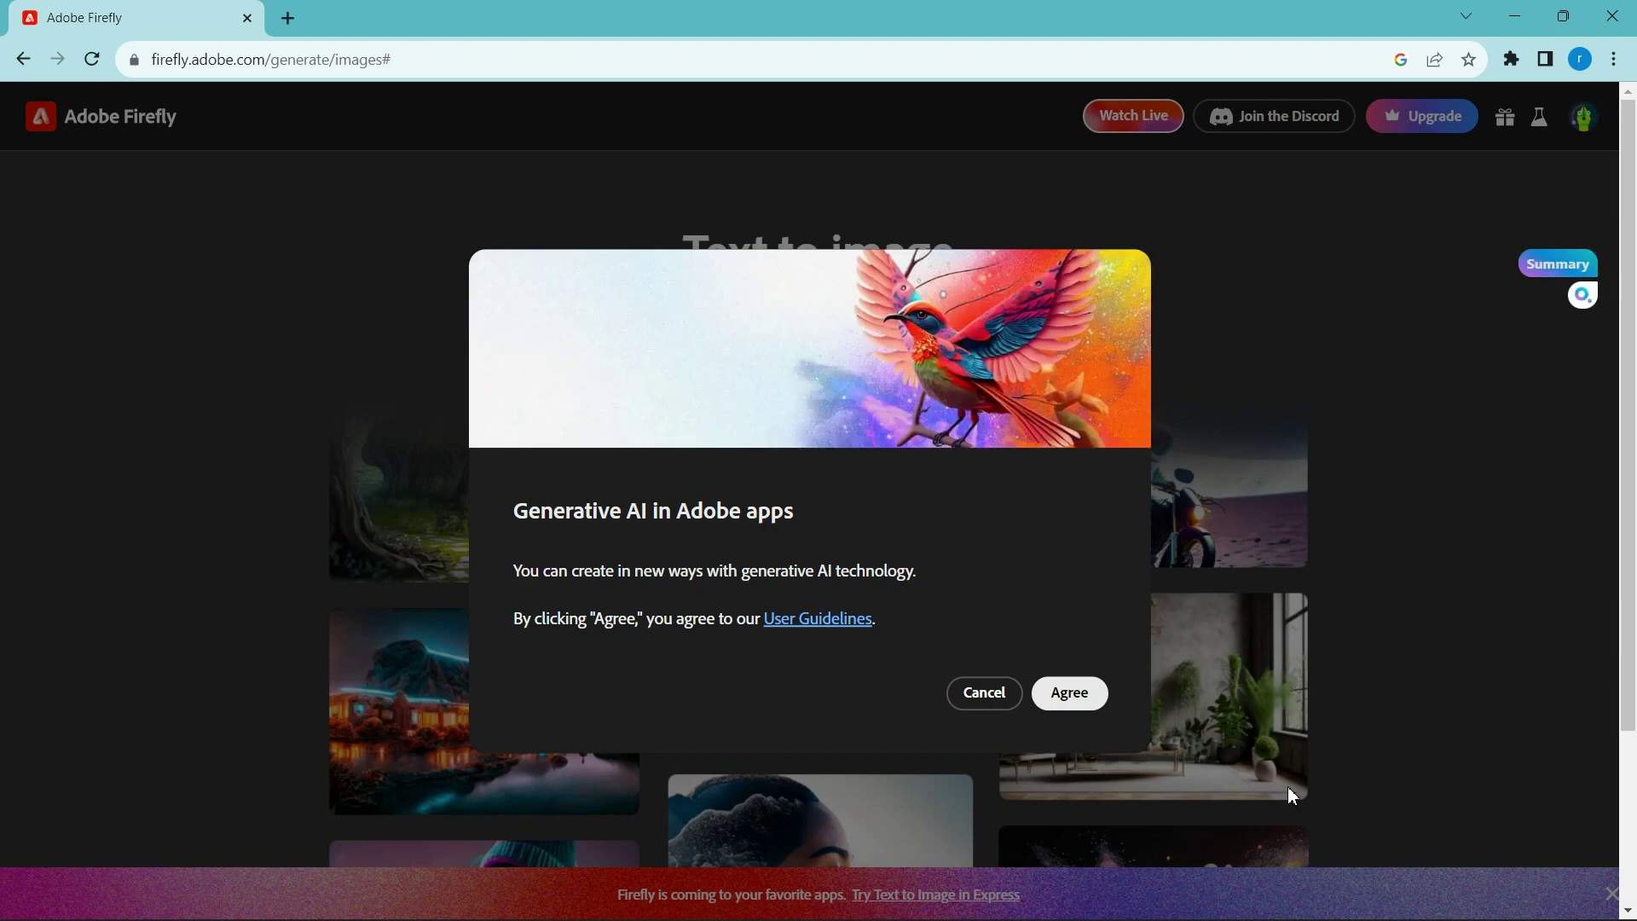
click(1063, 688)
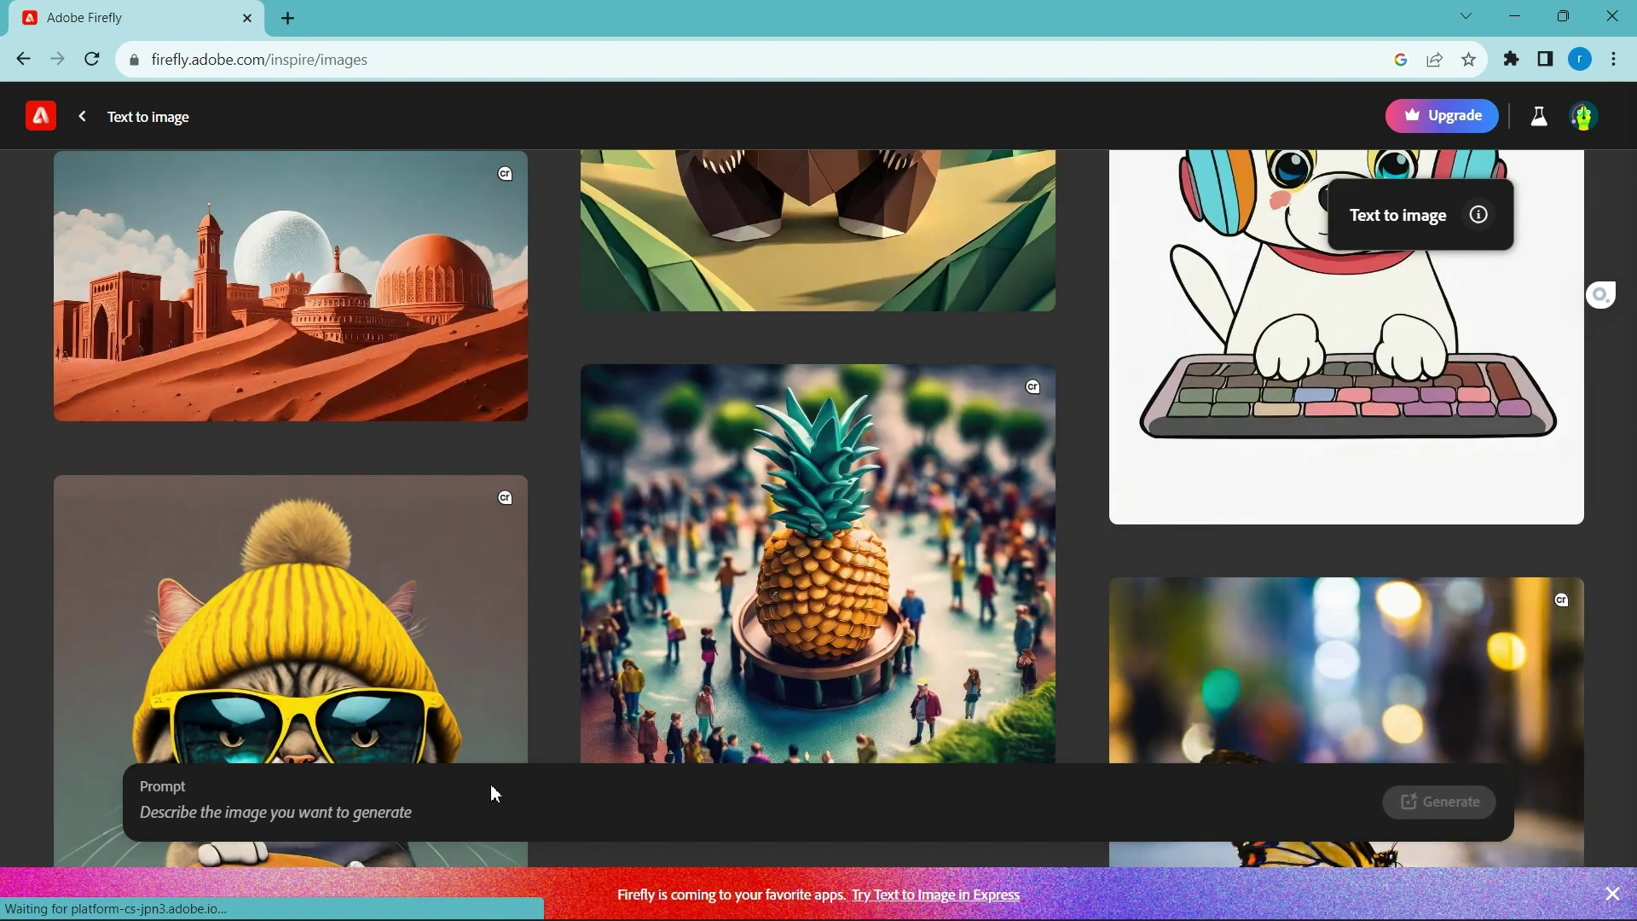
- Generate images from the prompt 'pineapple ice cream on the wooden table'
click(426, 805)
text(pineapple ice c)
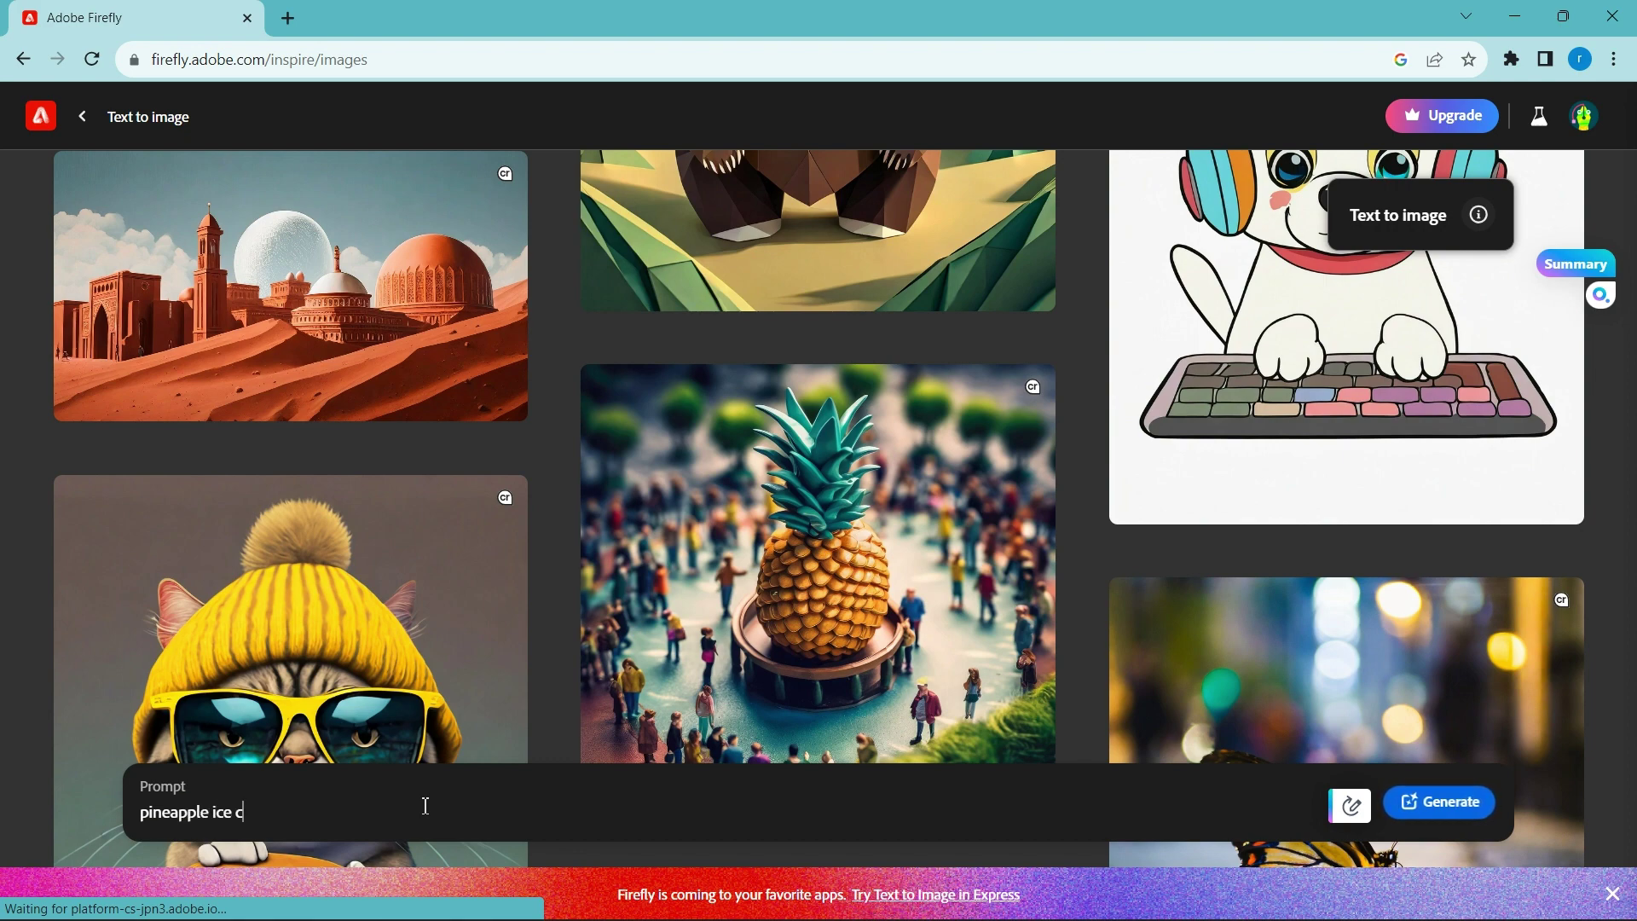
text(ream on the wooden table)
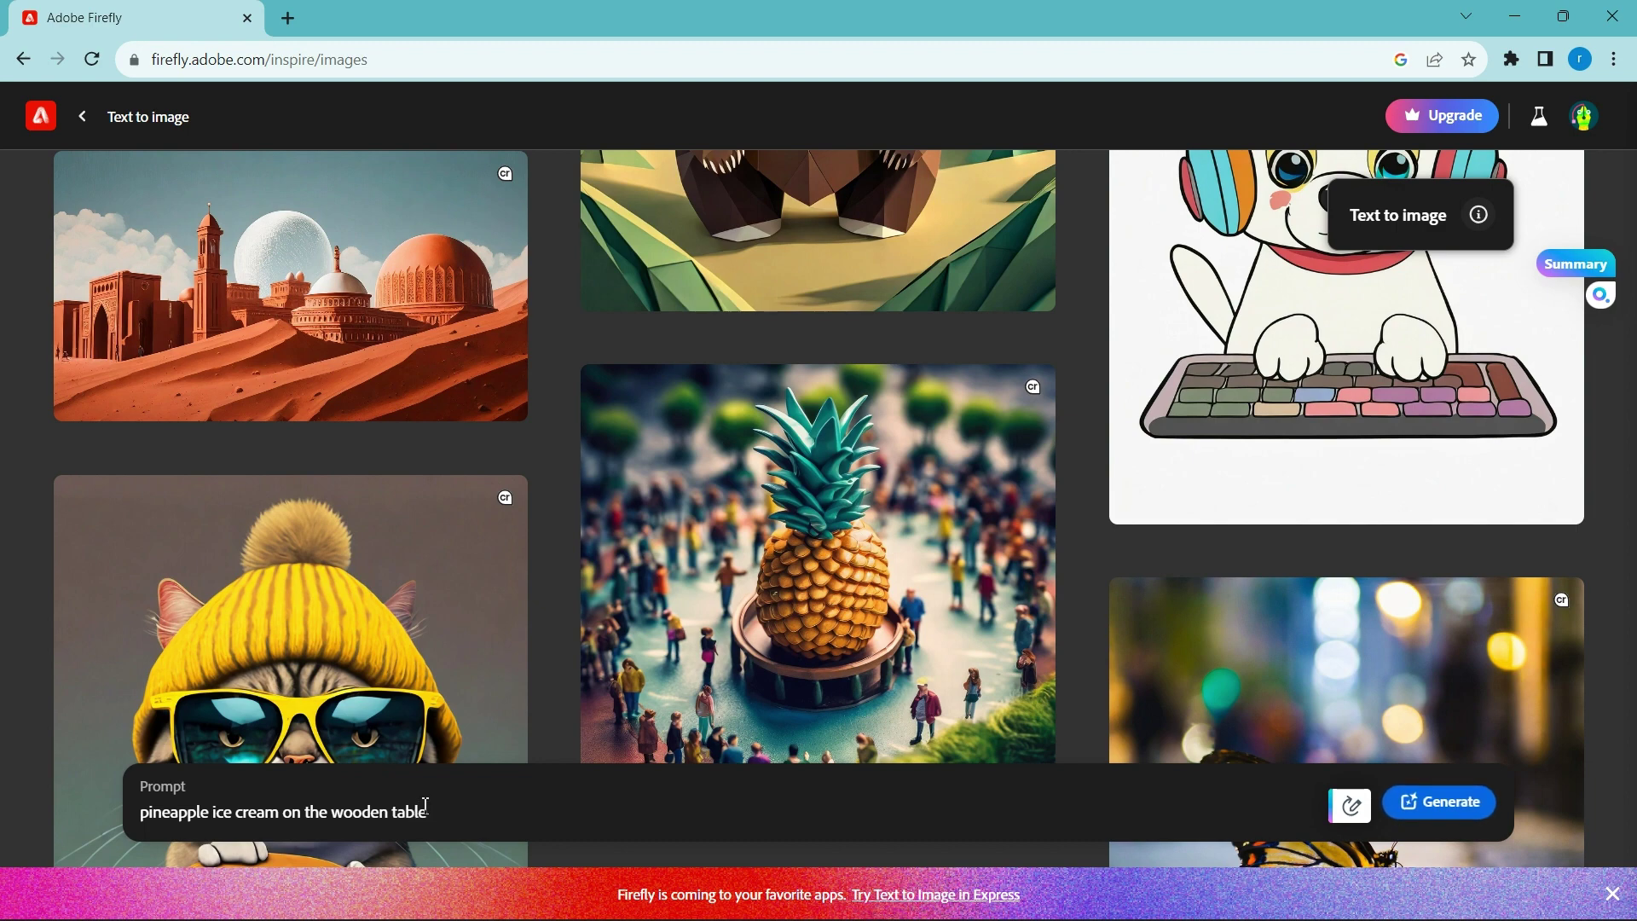
key(Return)
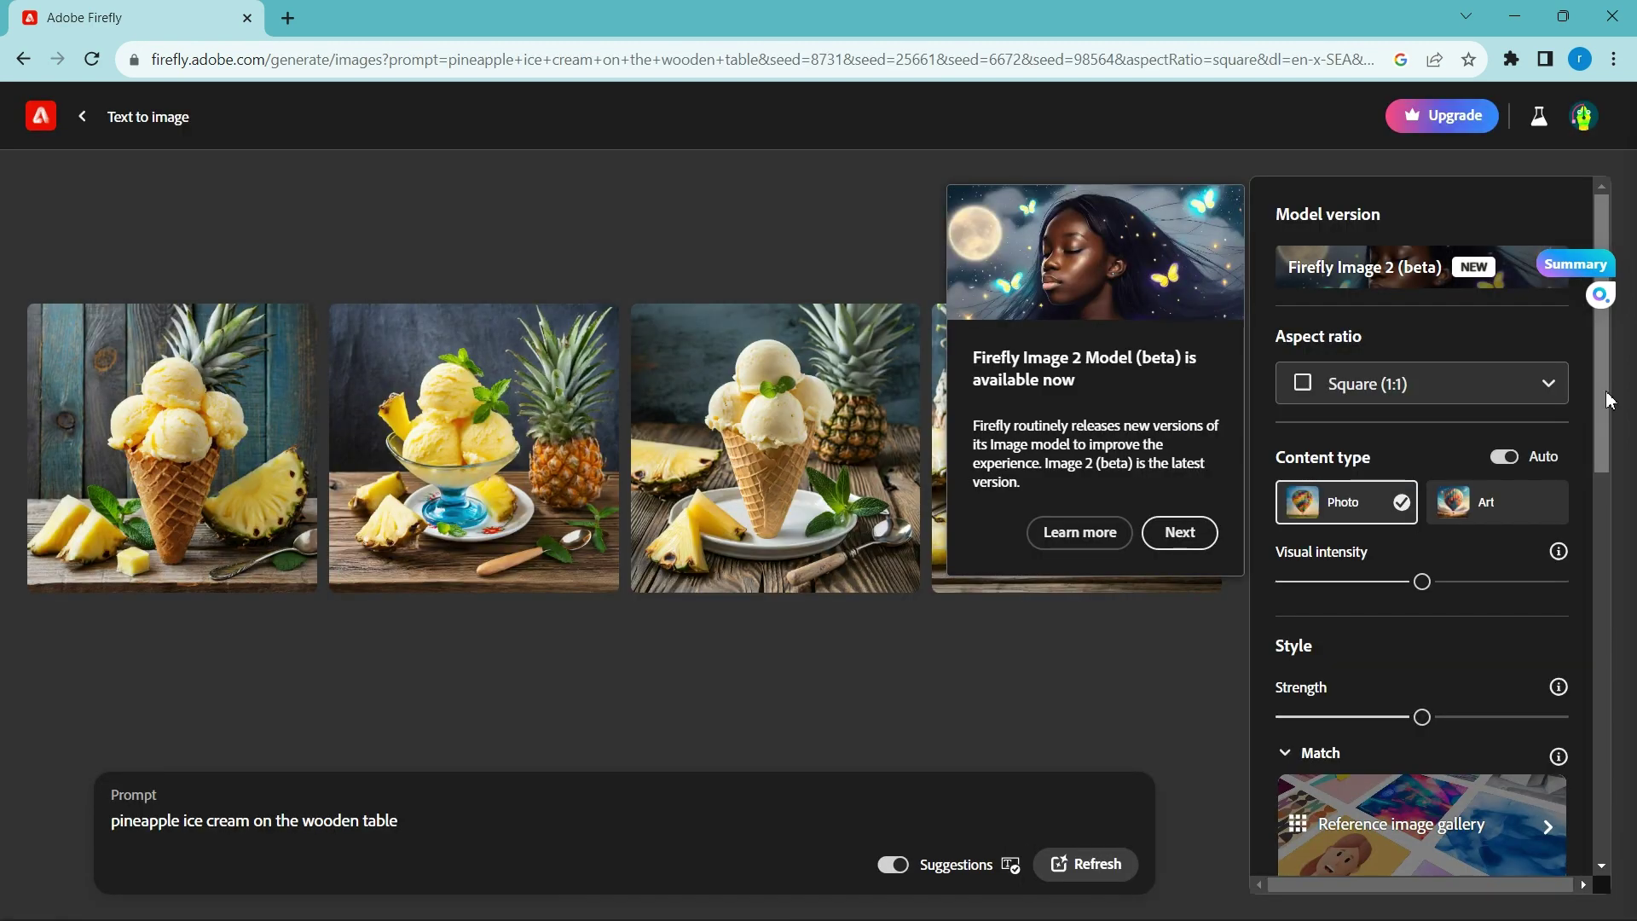
- Browse the four ice cream images and download the fourth, the cone with star anise
click(153, 420)
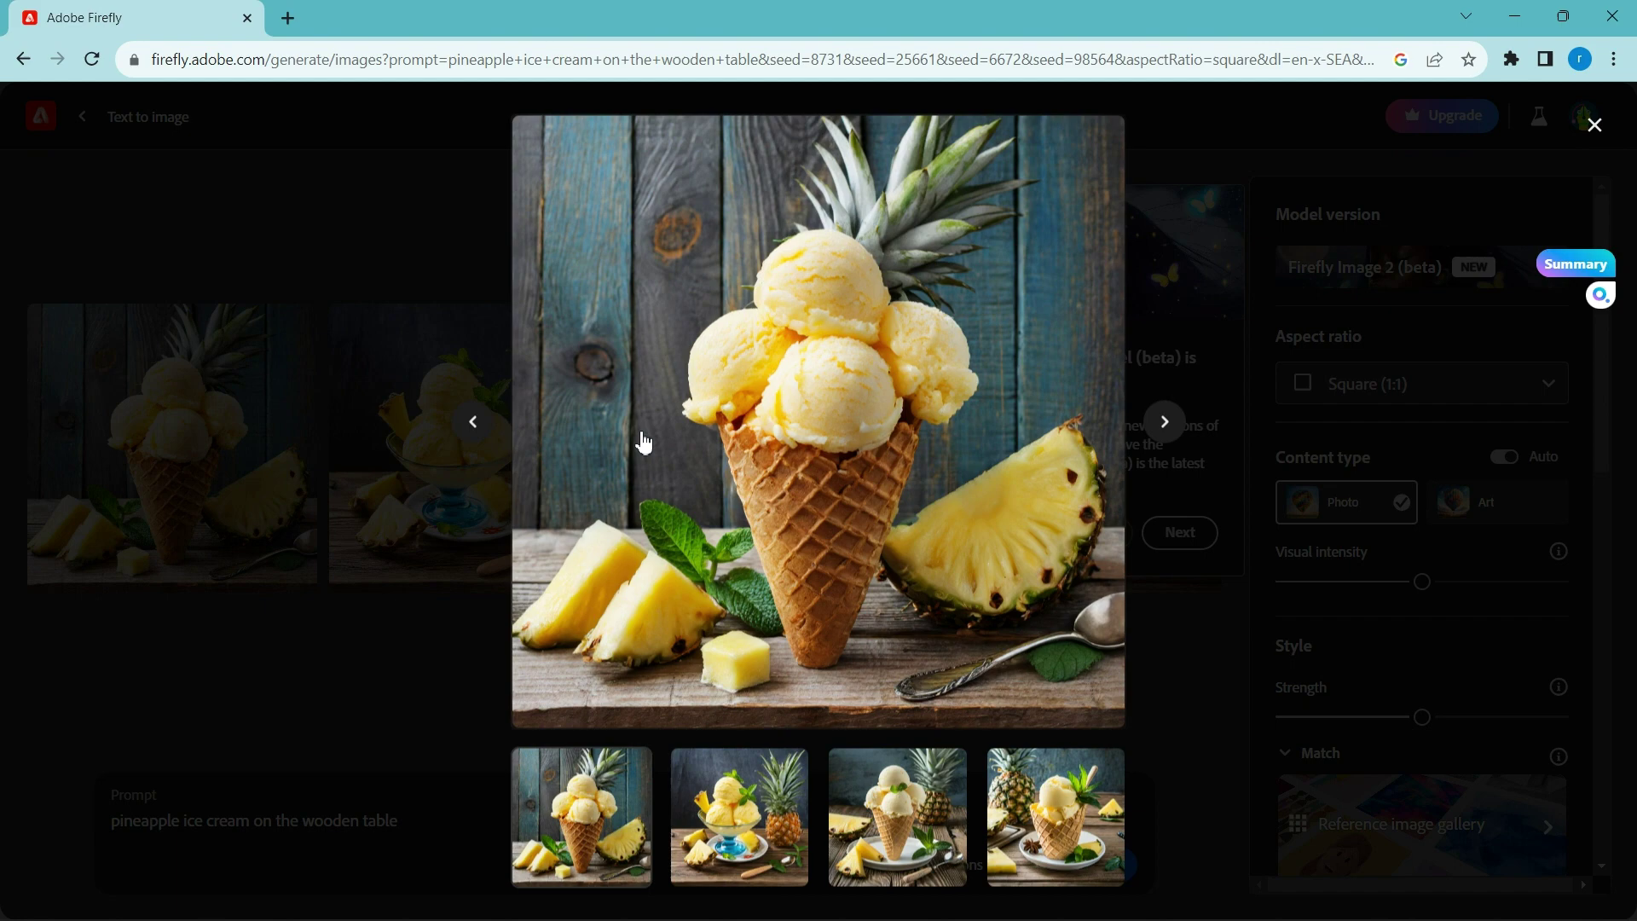
click(1166, 422)
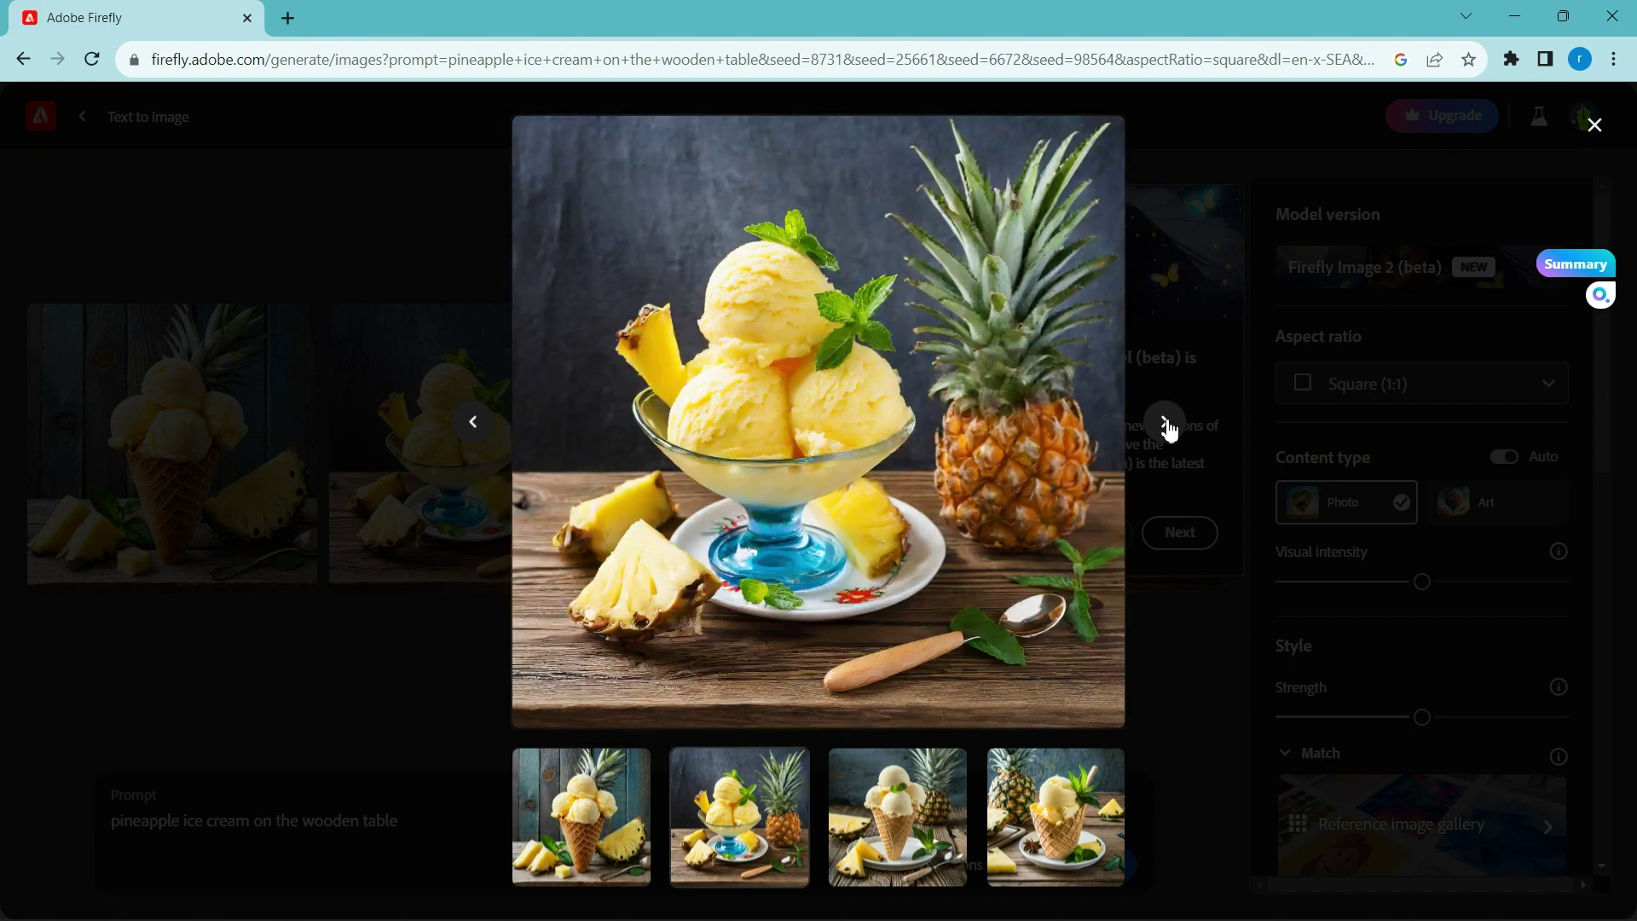
click(1165, 422)
click(1166, 422)
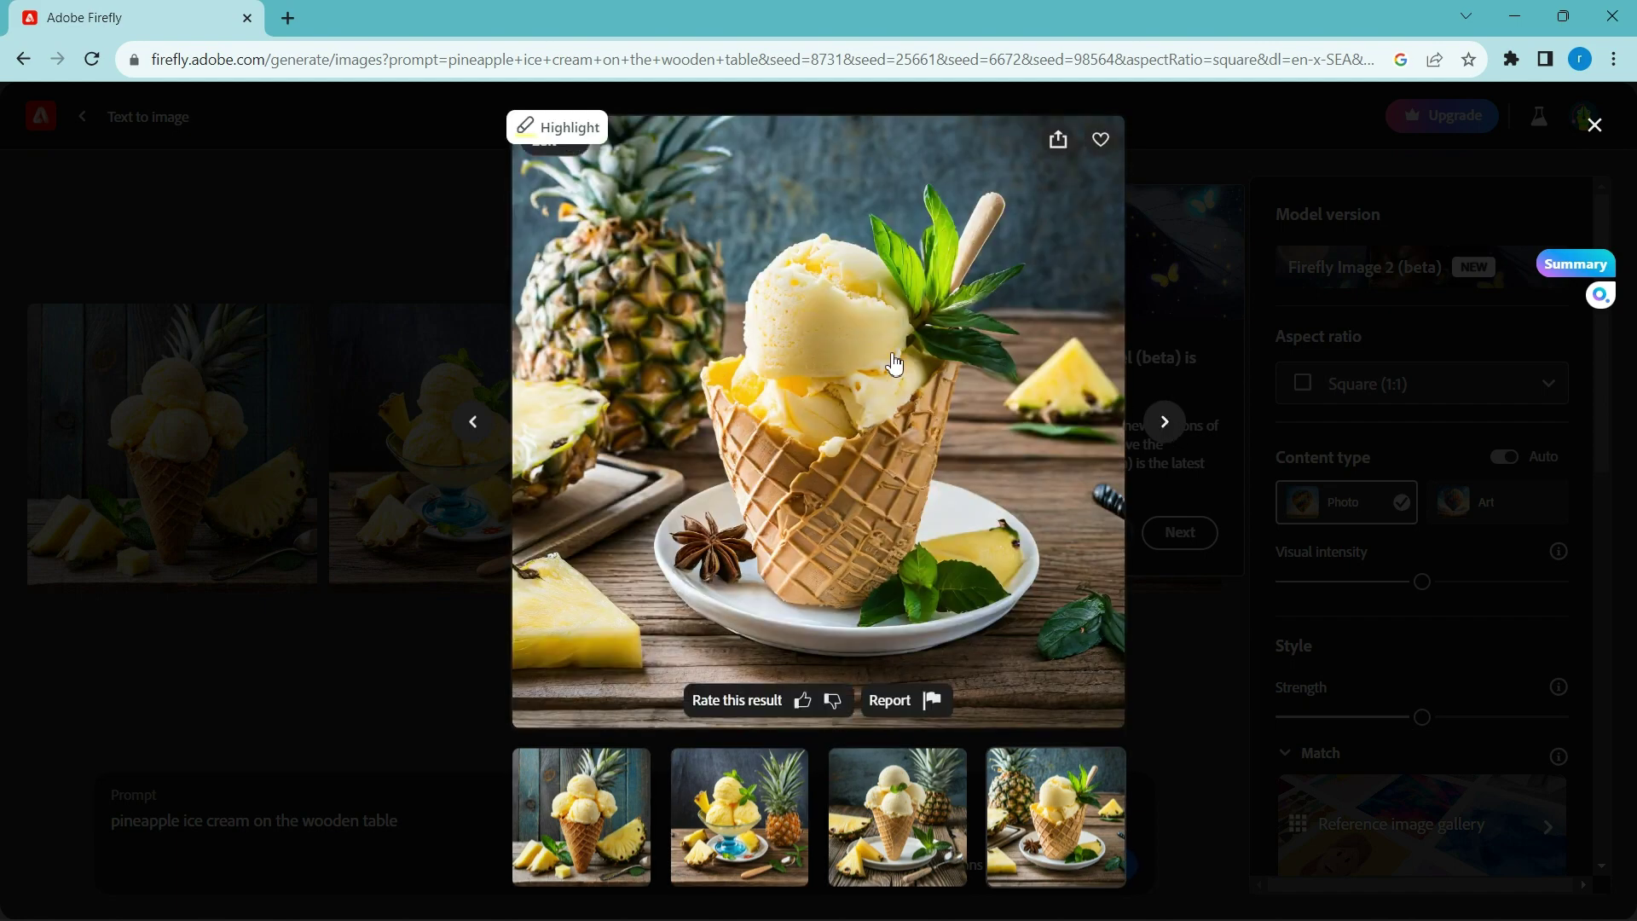
click(1059, 141)
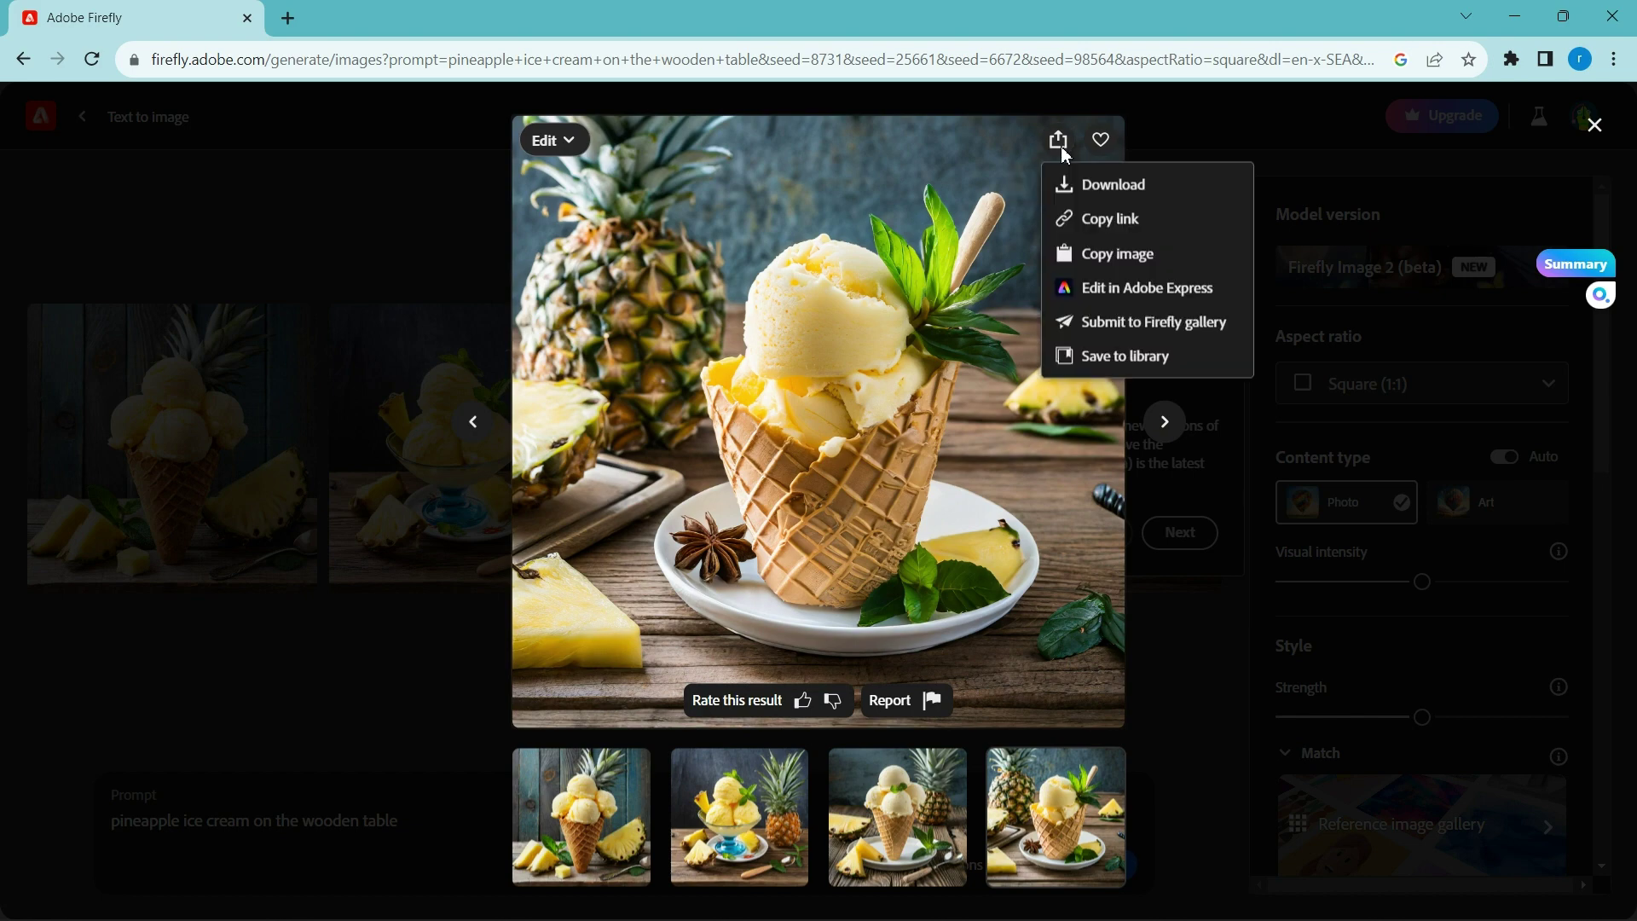
click(1076, 193)
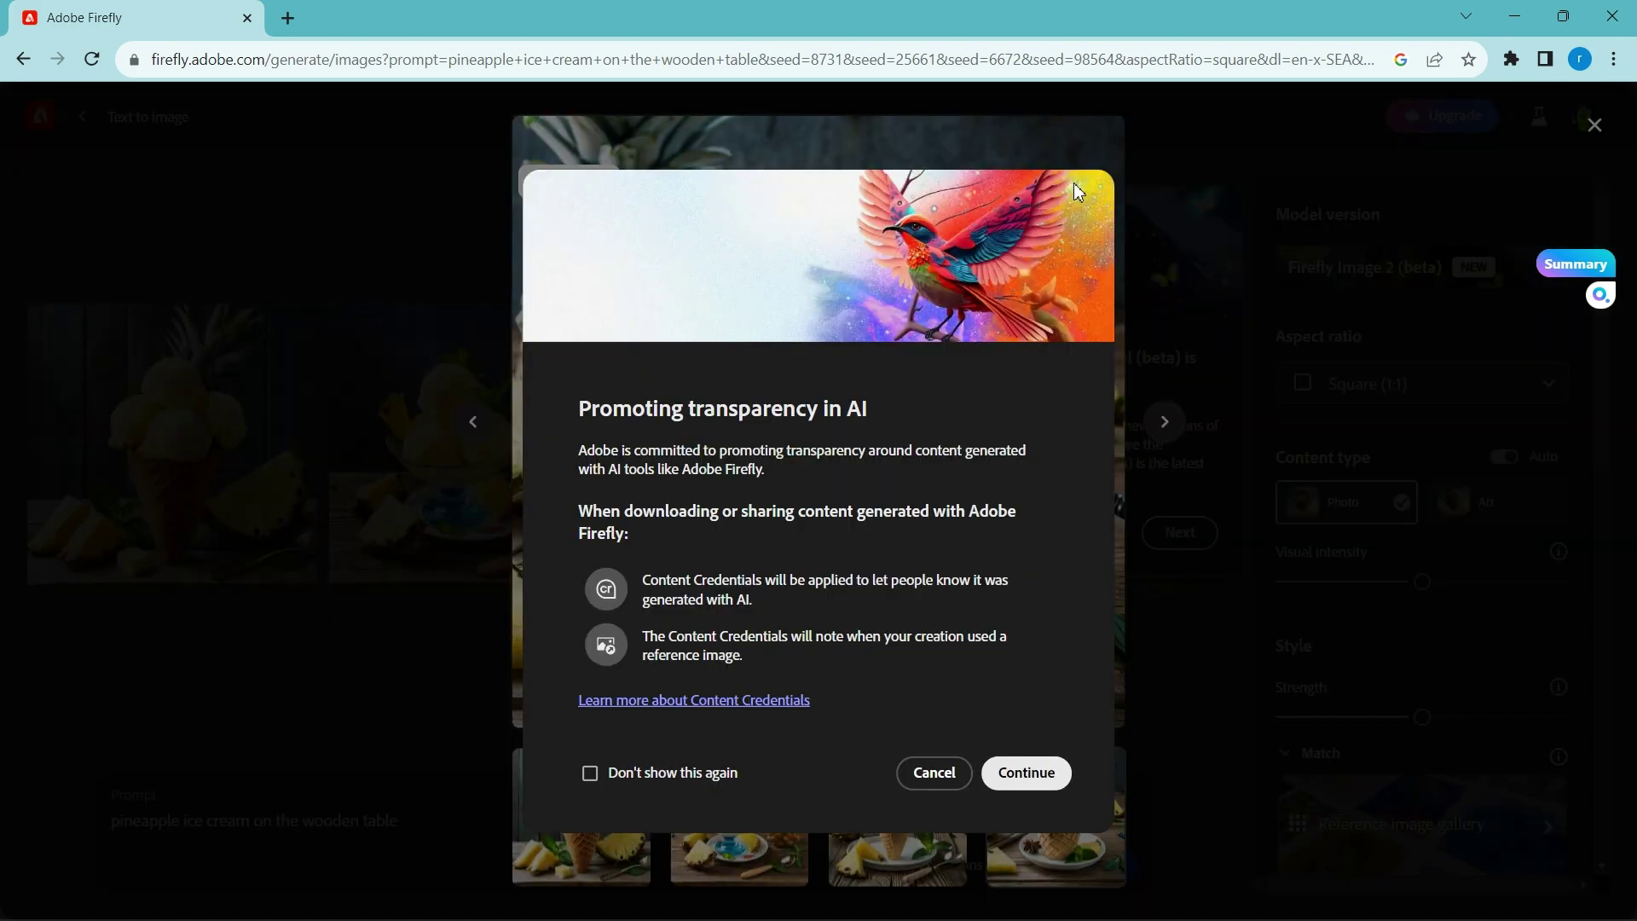
- Finish the download, close the image viewer, and keep the square aspect ratio
click(1027, 772)
click(293, 366)
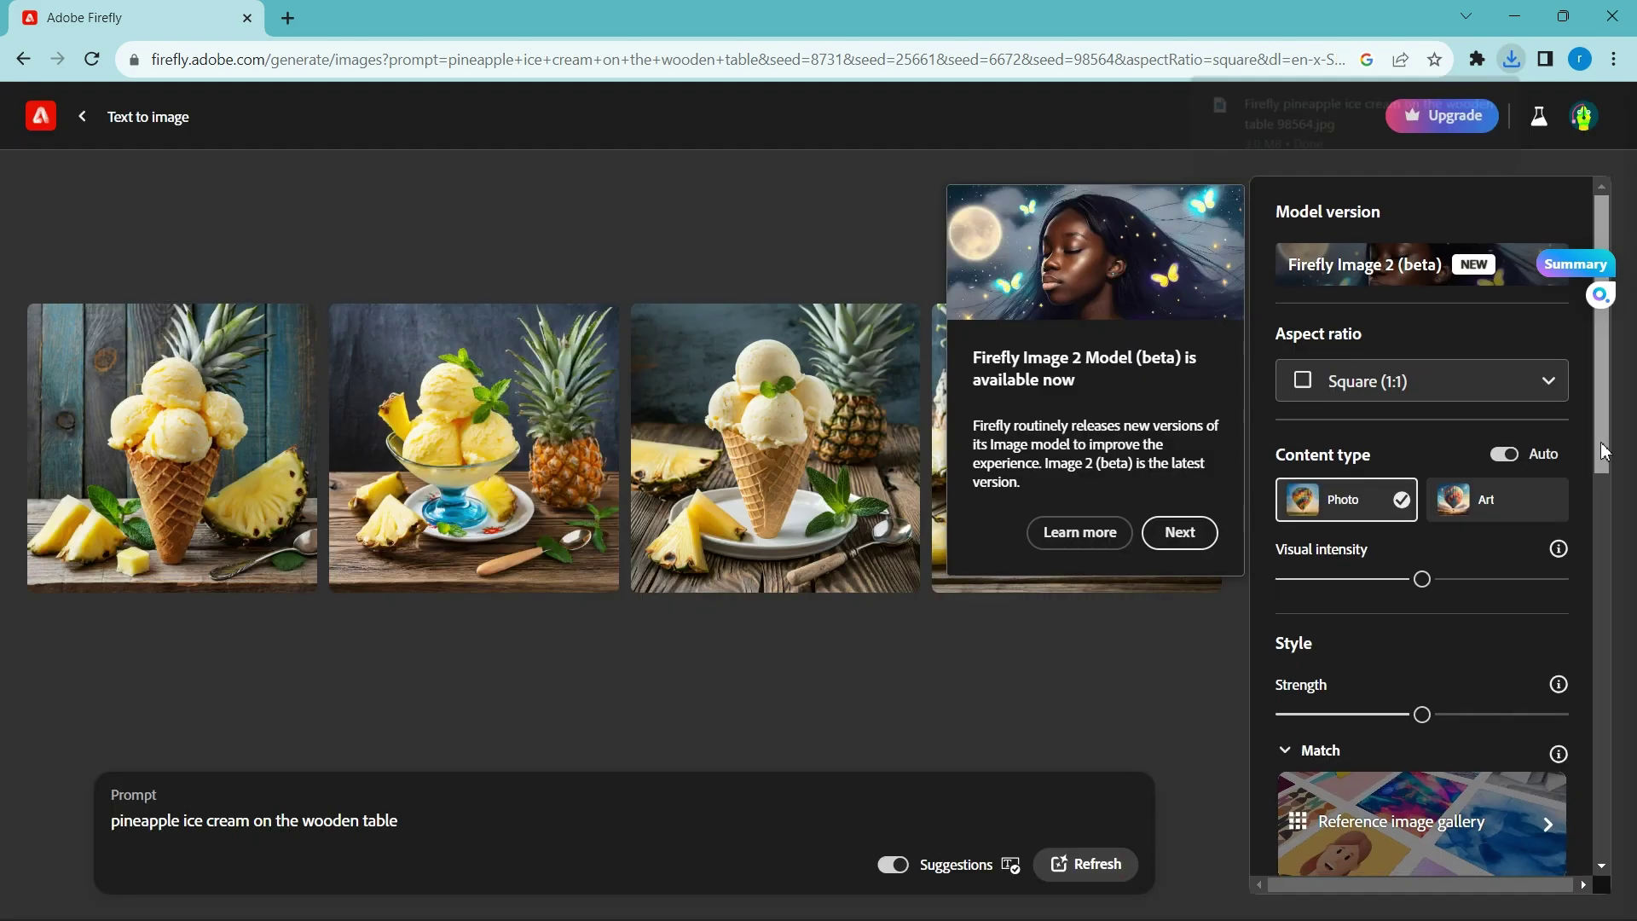
click(1518, 390)
click(1518, 397)
- Expand the Photo settings panel, then go back to the Firefly home page
scroll(1501, 529, down, 10)
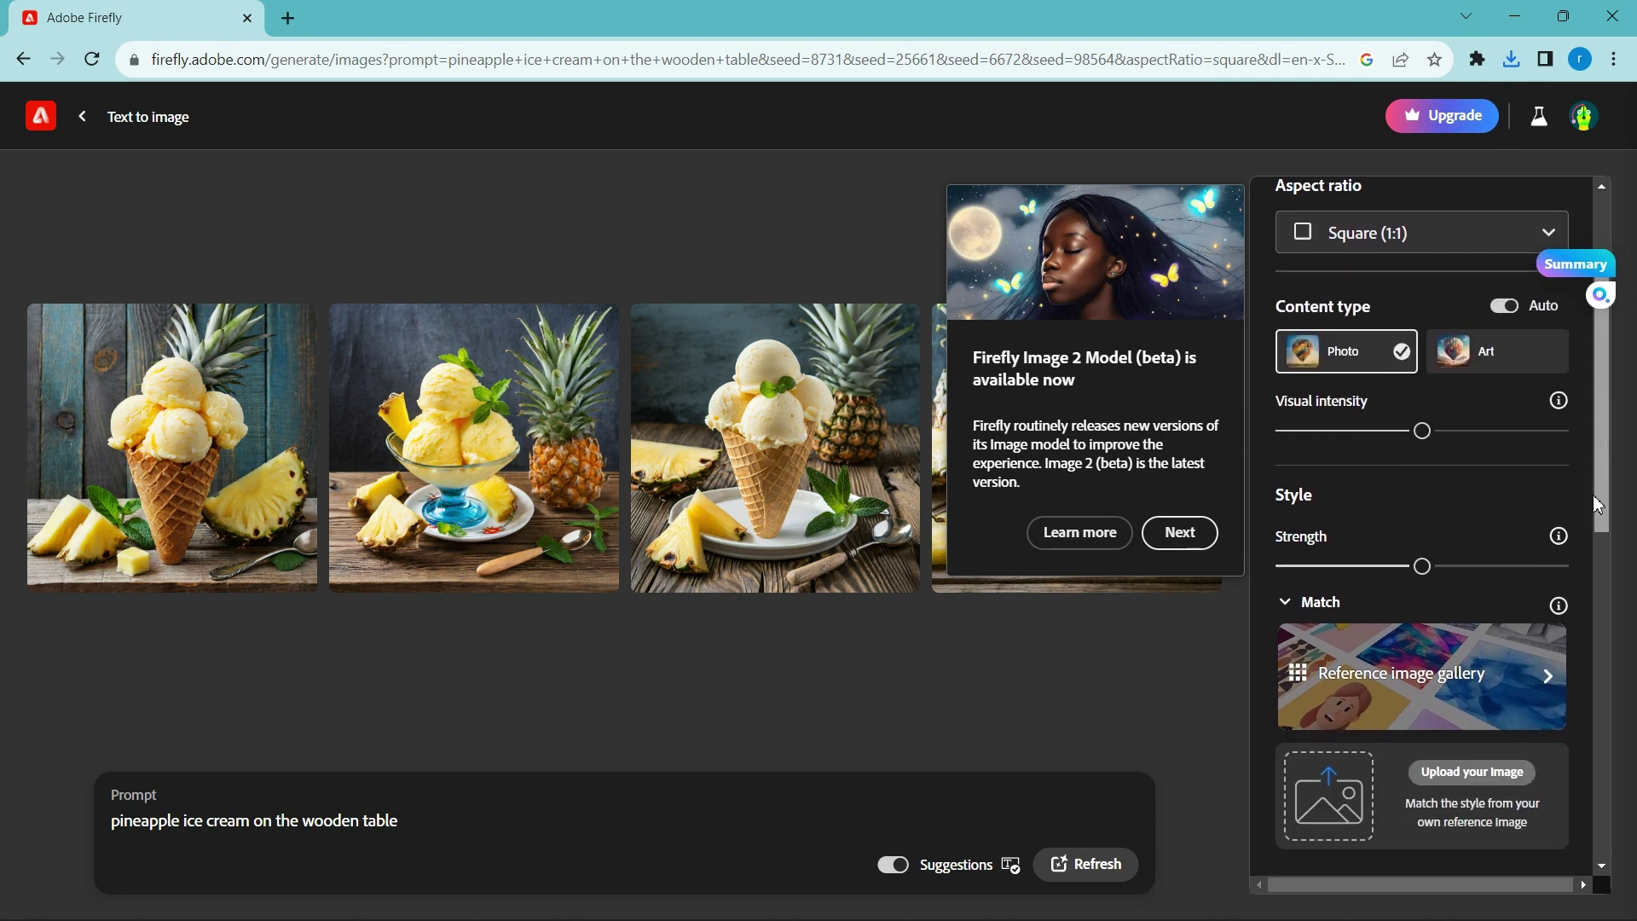
scroll(1551, 726, down, 3)
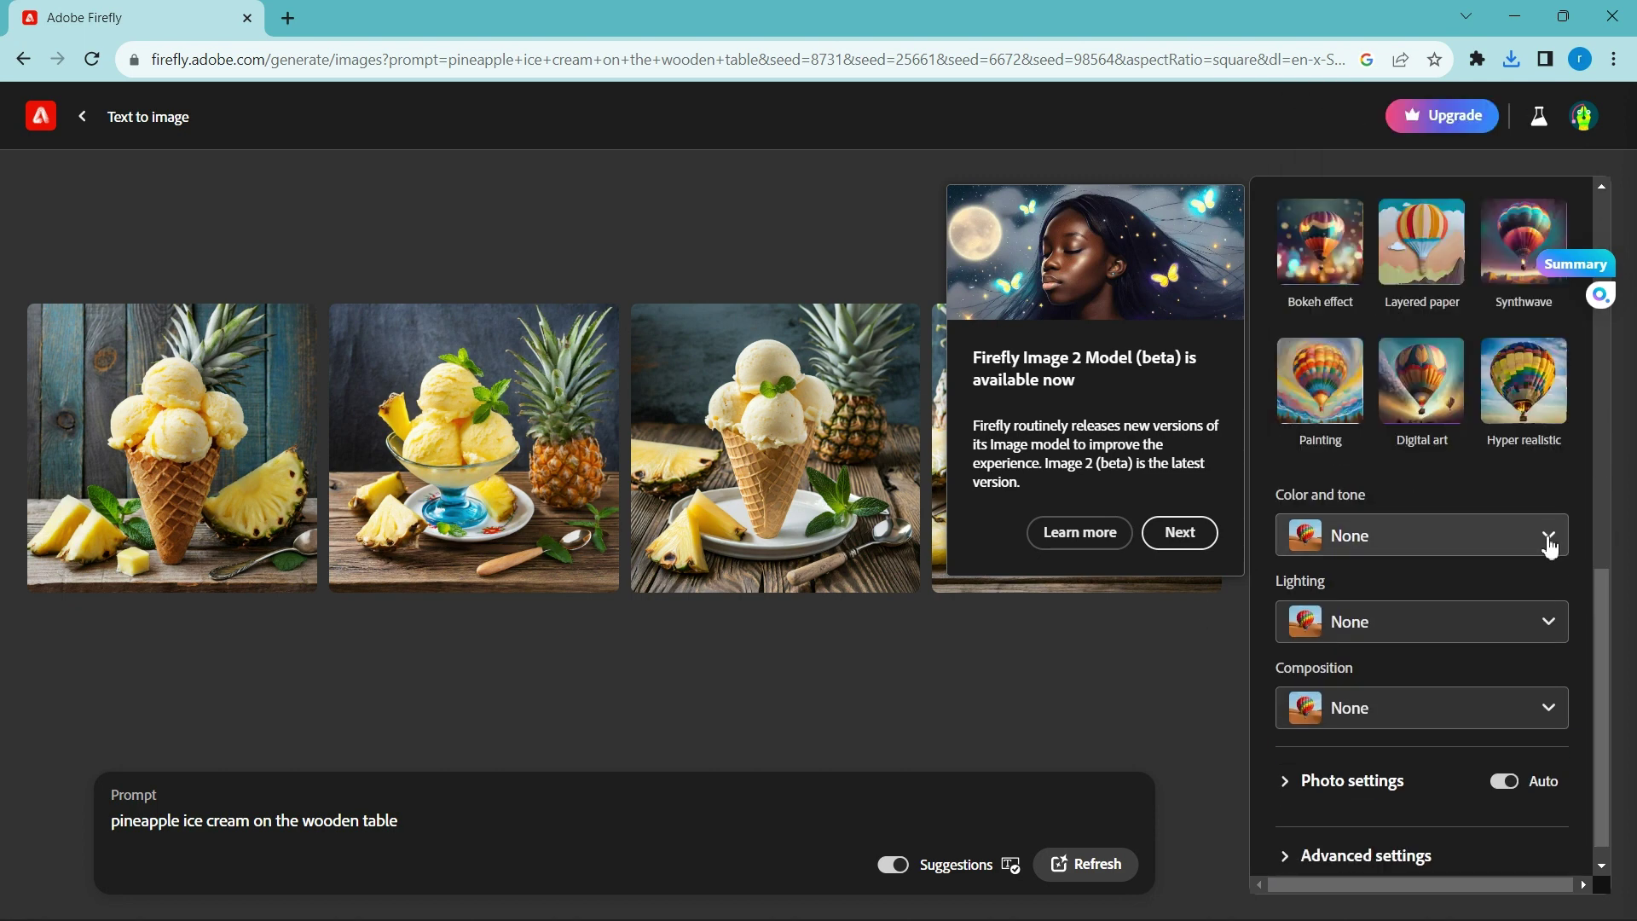
click(1353, 759)
scroll(1603, 768, down, 3)
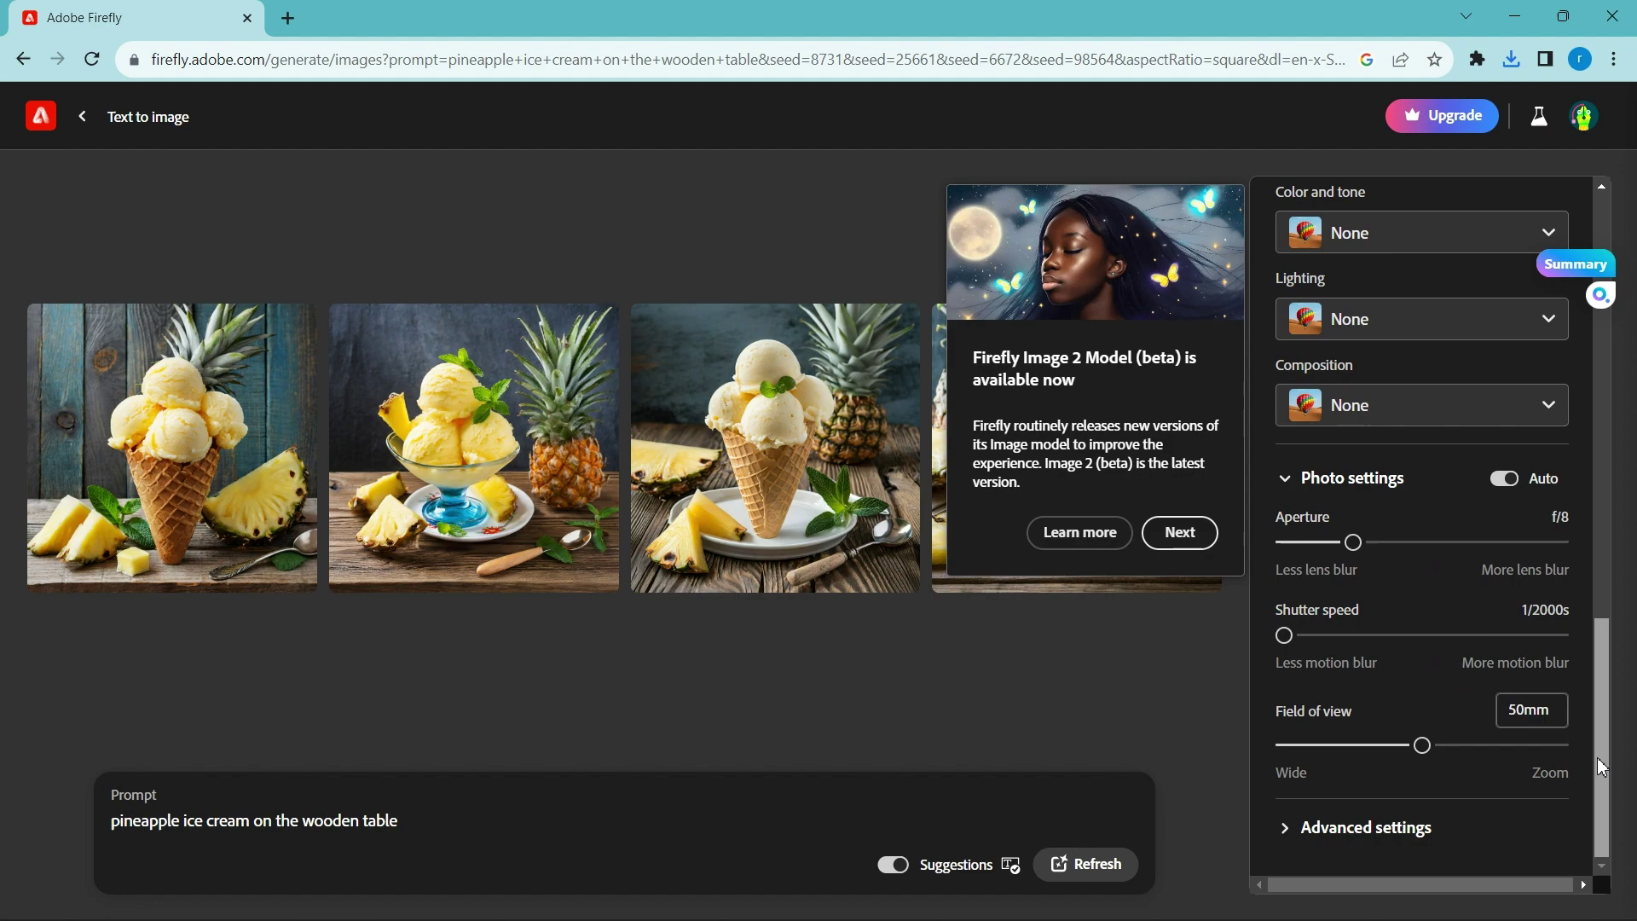
click(82, 116)
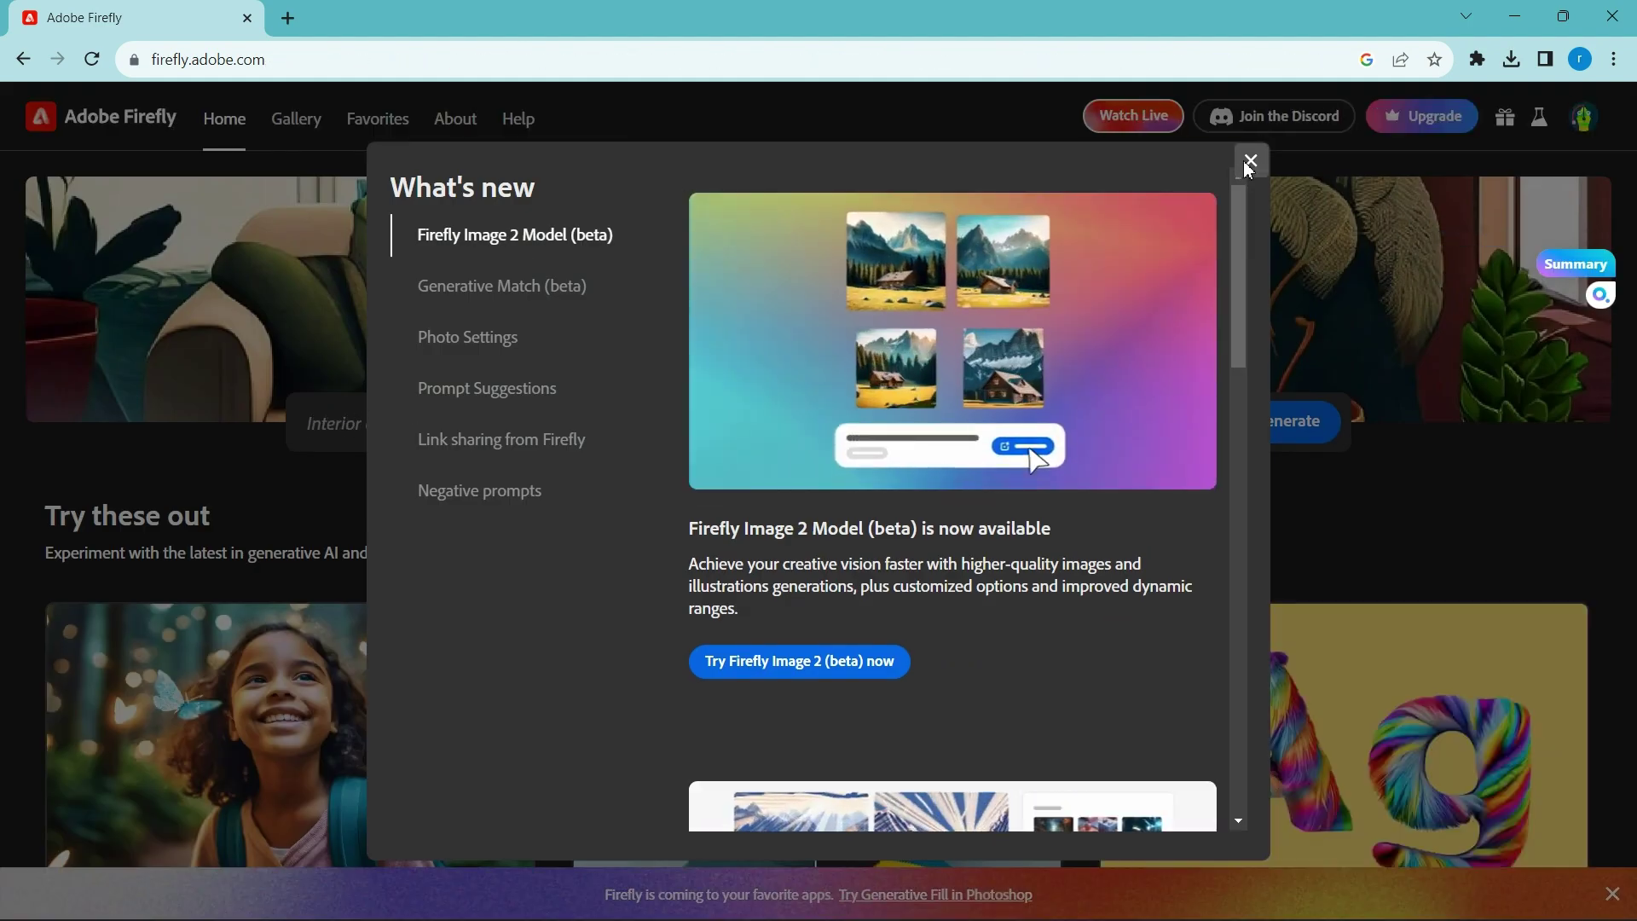
- Dismiss the What's new panel and start a Generative fill project from the home page
click(1249, 163)
drag(1625, 192, 1625, 286)
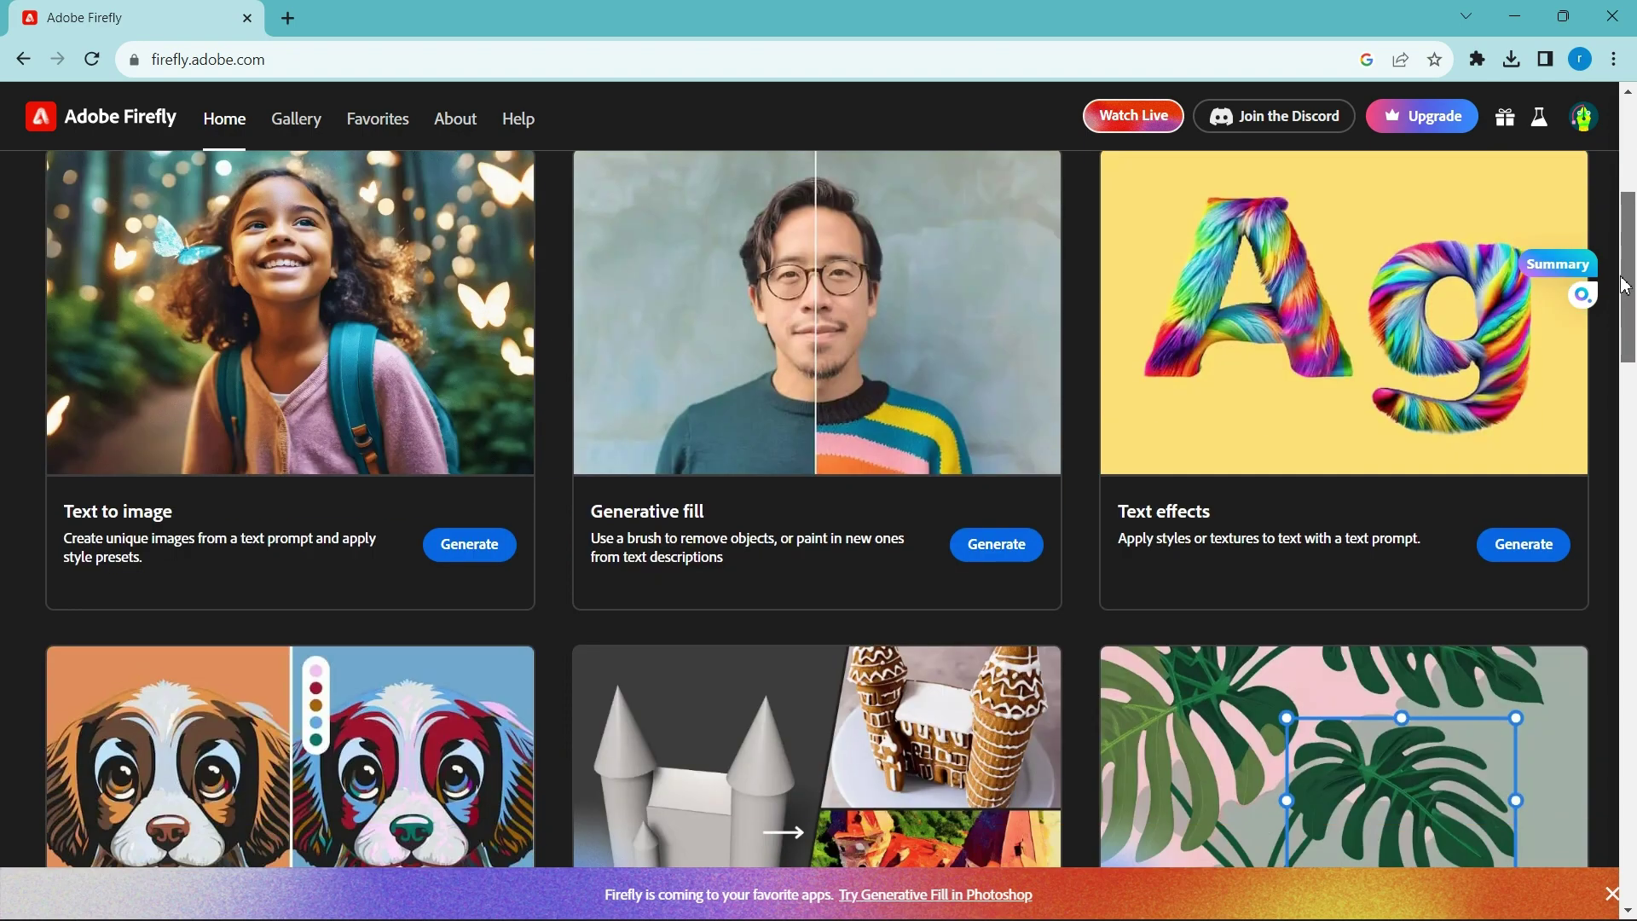
scroll(1535, 621, down, 6)
scroll(1535, 504, up, 9)
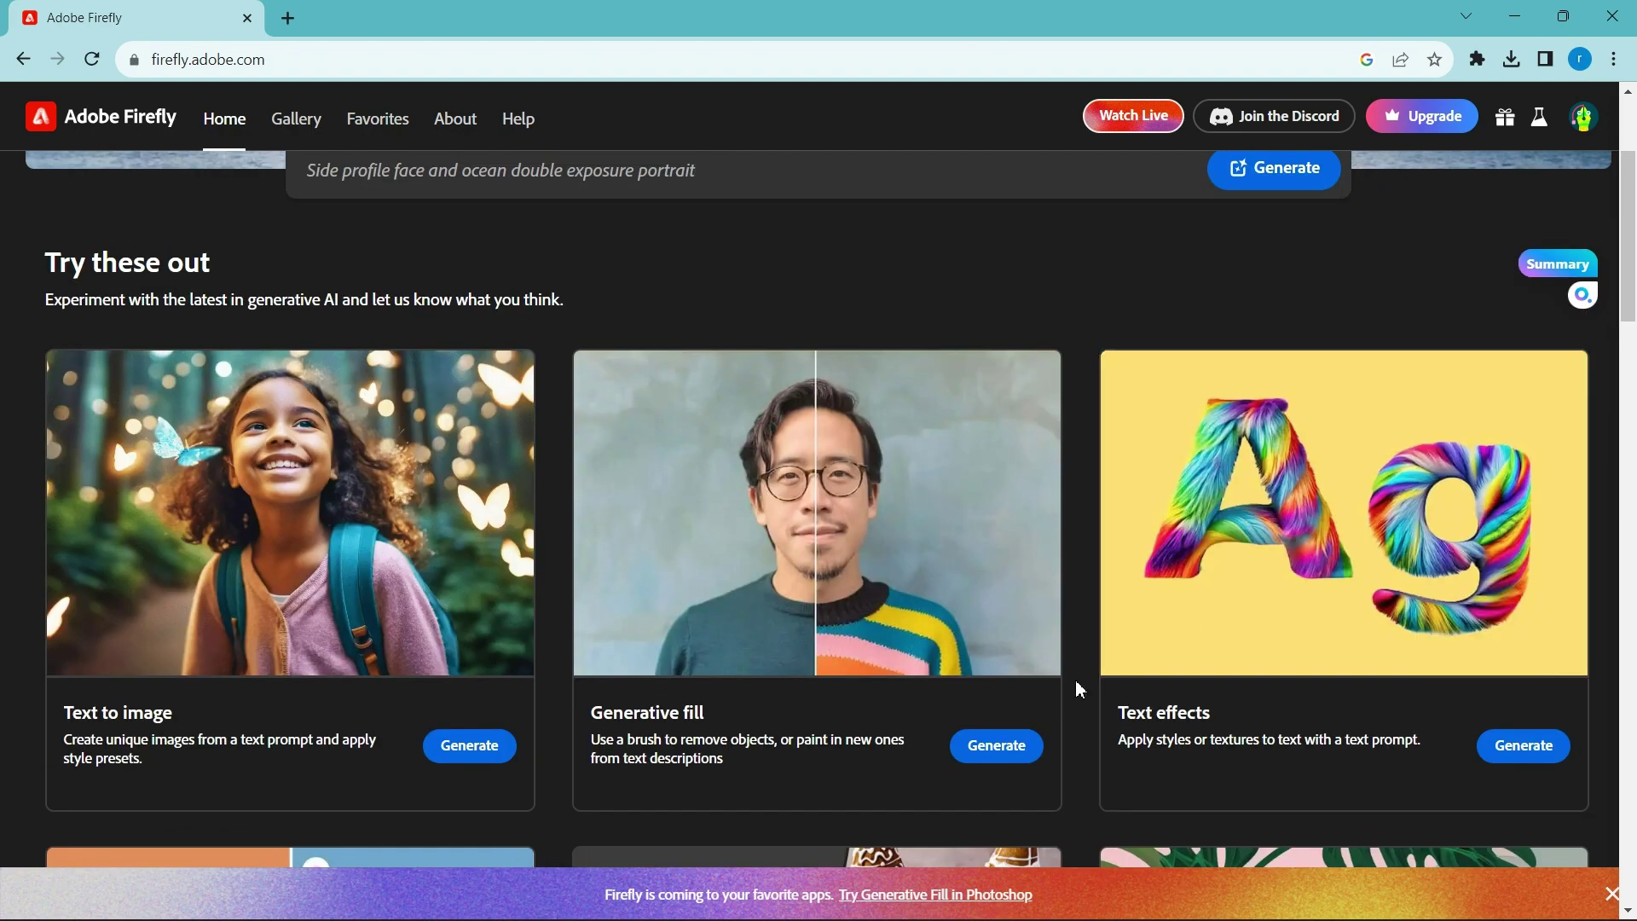
click(978, 752)
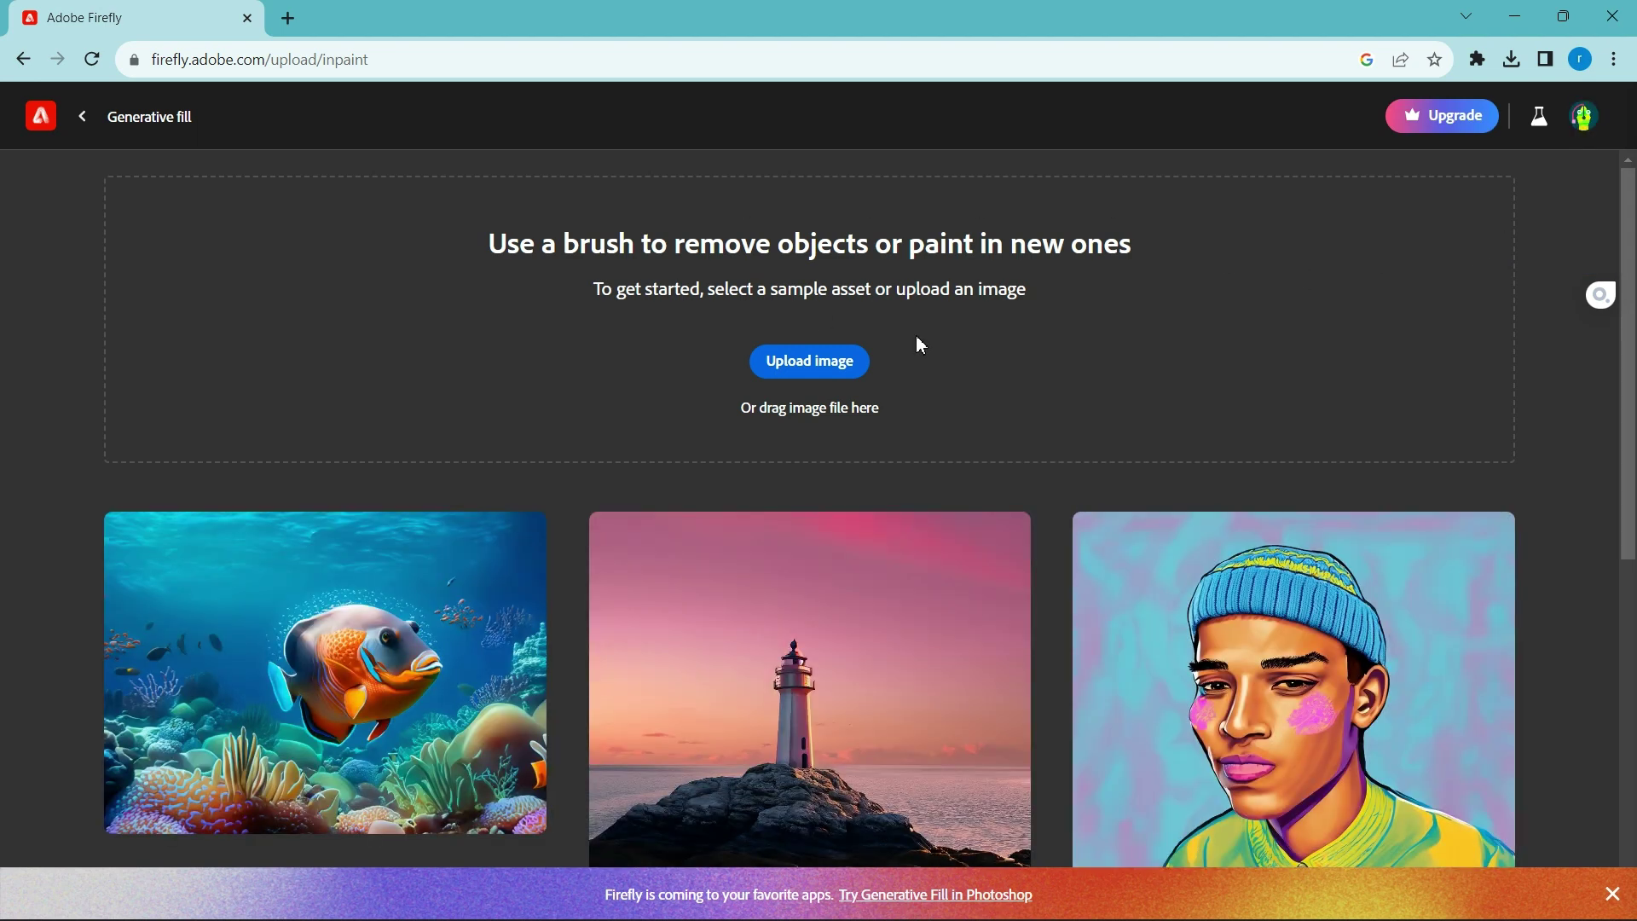
- Upload the beach photo from the Downloads folder into Generative fill
click(848, 361)
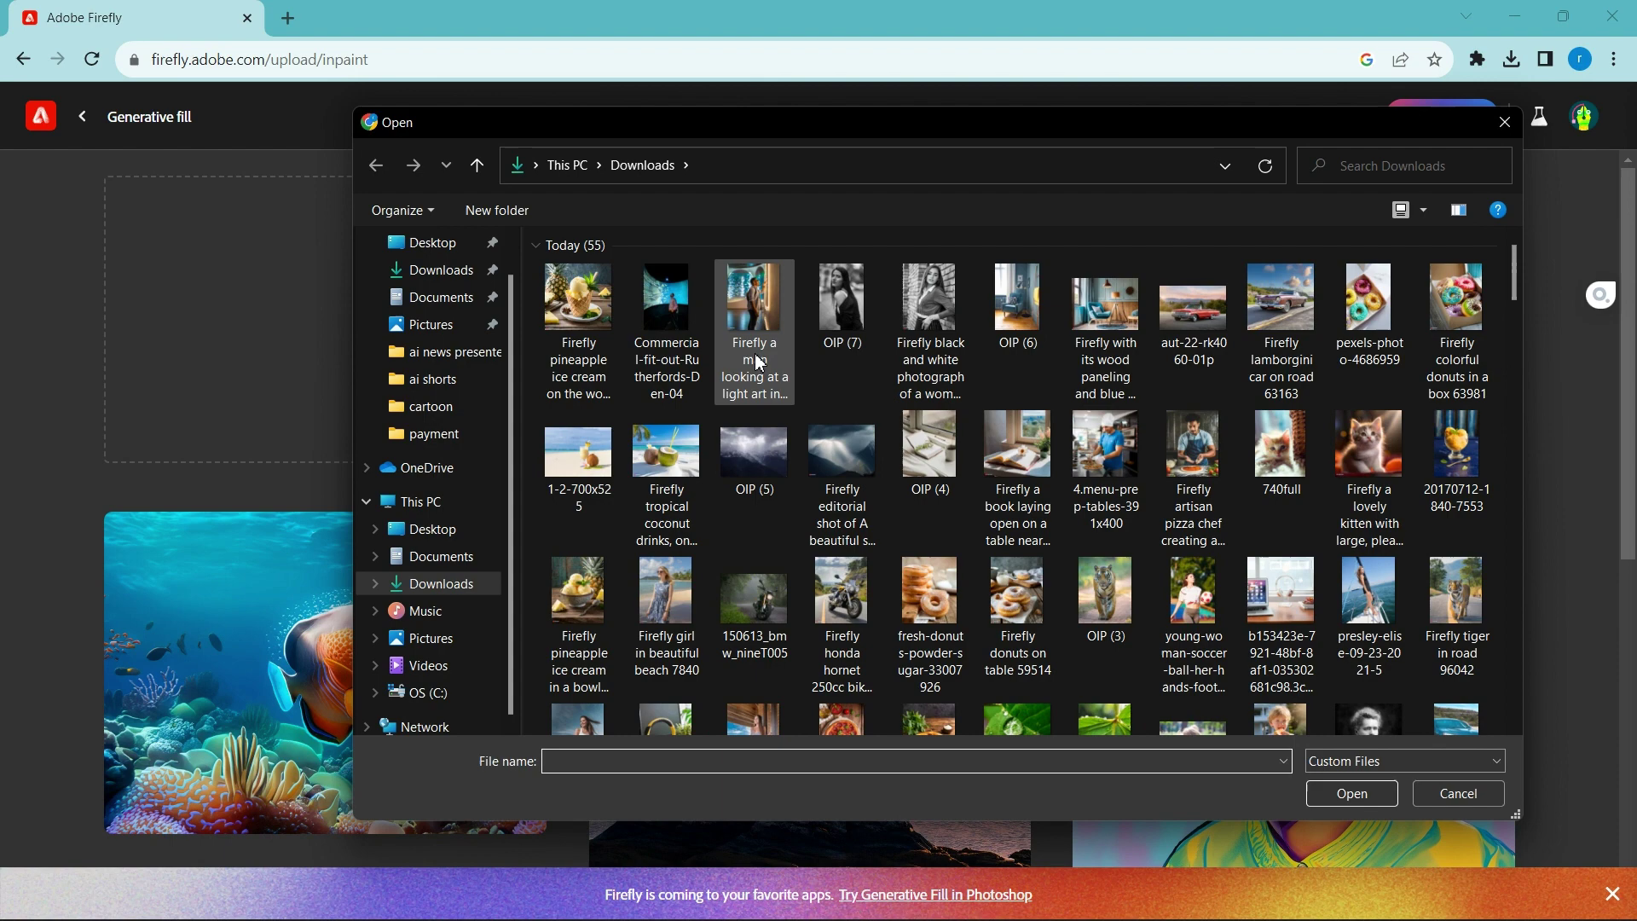
click(843, 307)
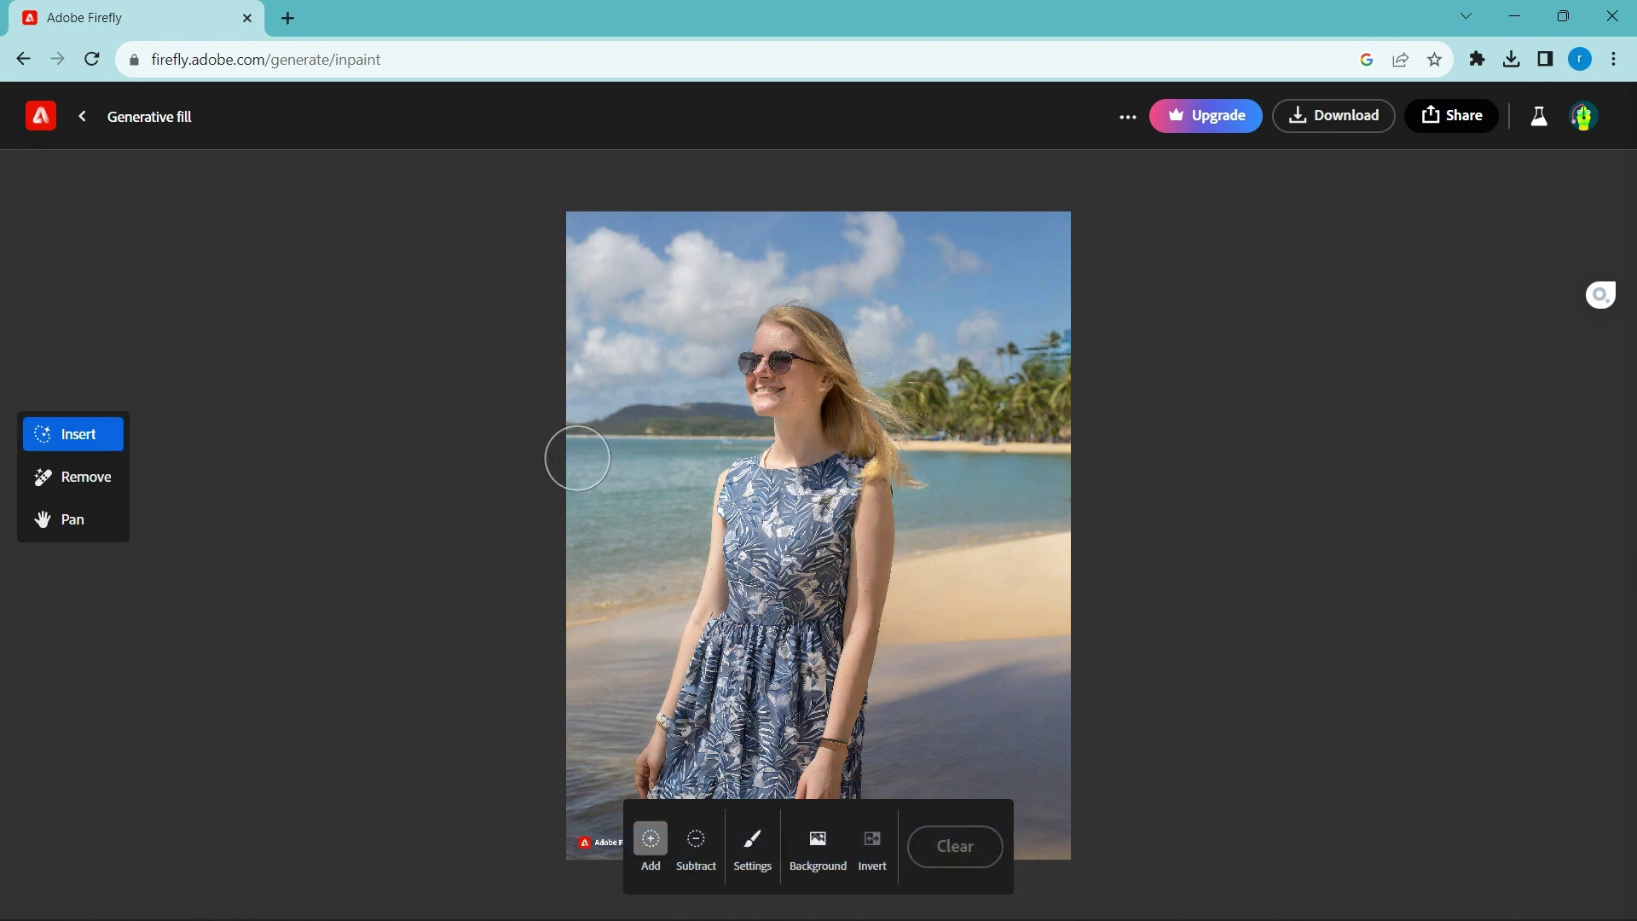
- Brush over the sea at the photo's left edge and generate fills with the prompt 'ship'
mouse_move(577, 458)
mouse_down()
mouse_move(611, 464)
mouse_move(555, 499)
mouse_up()
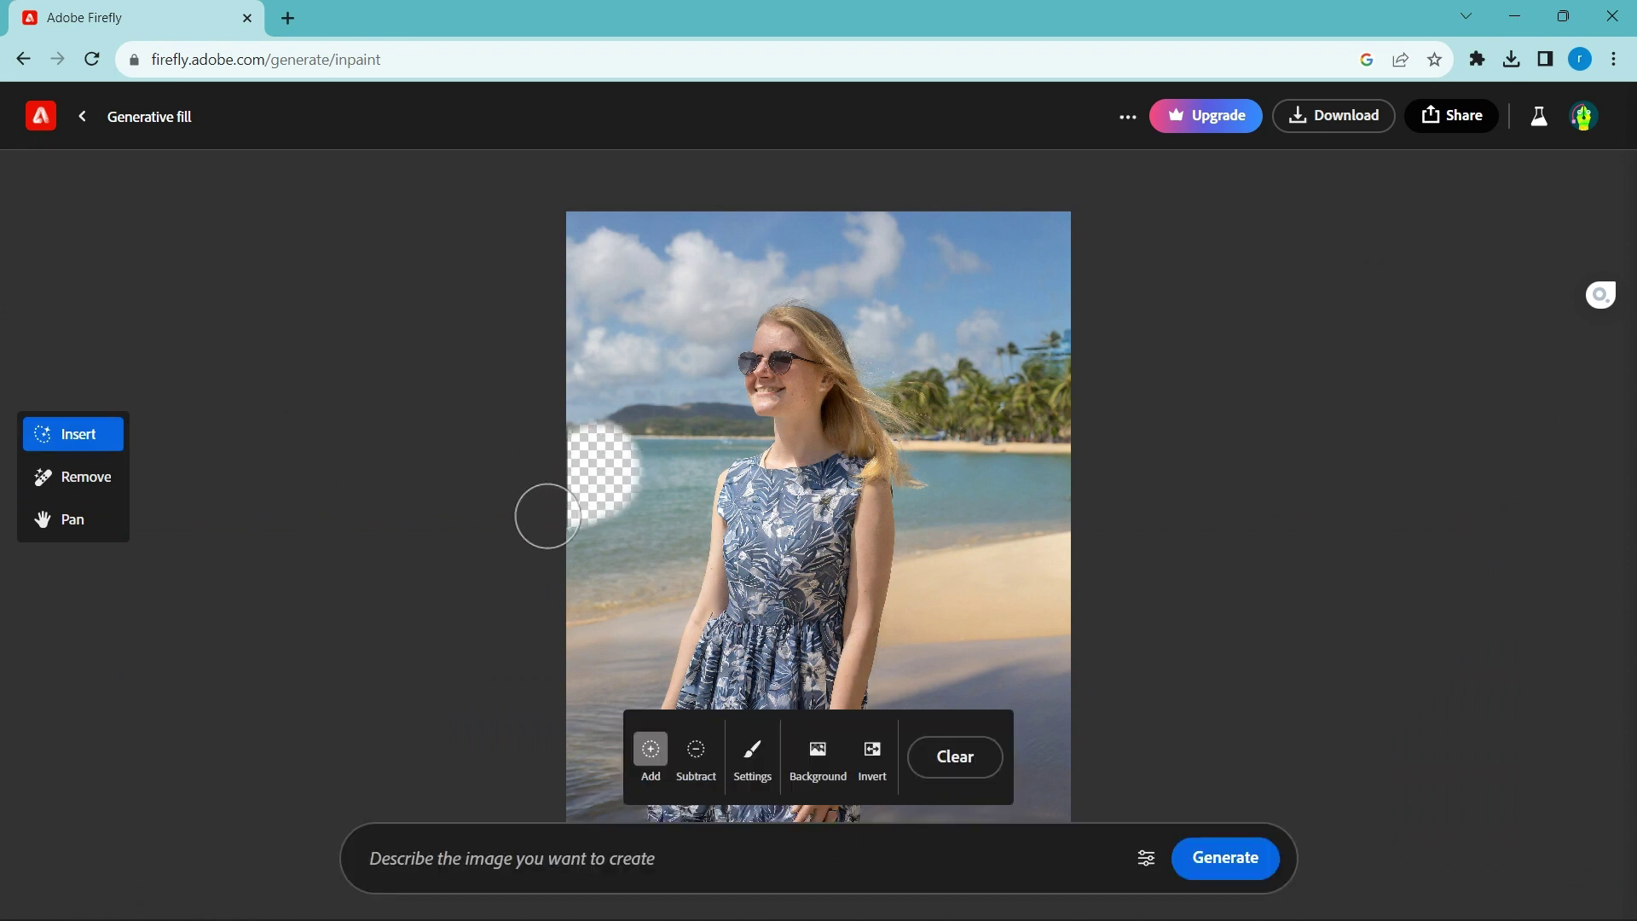
click(490, 867)
text(ship)
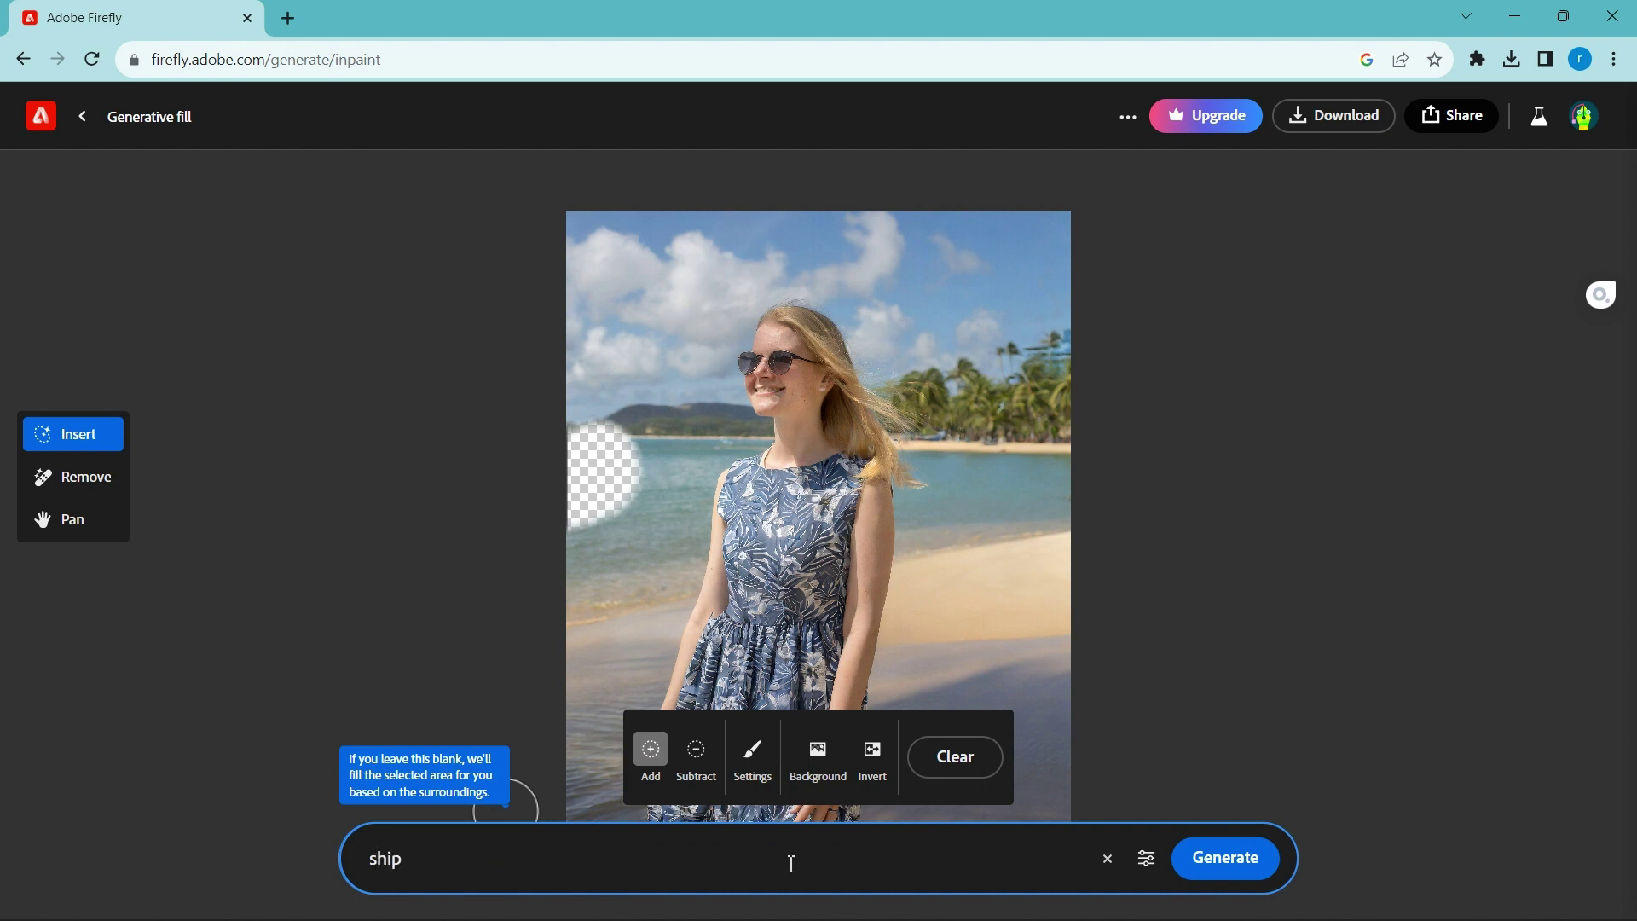
click(1182, 863)
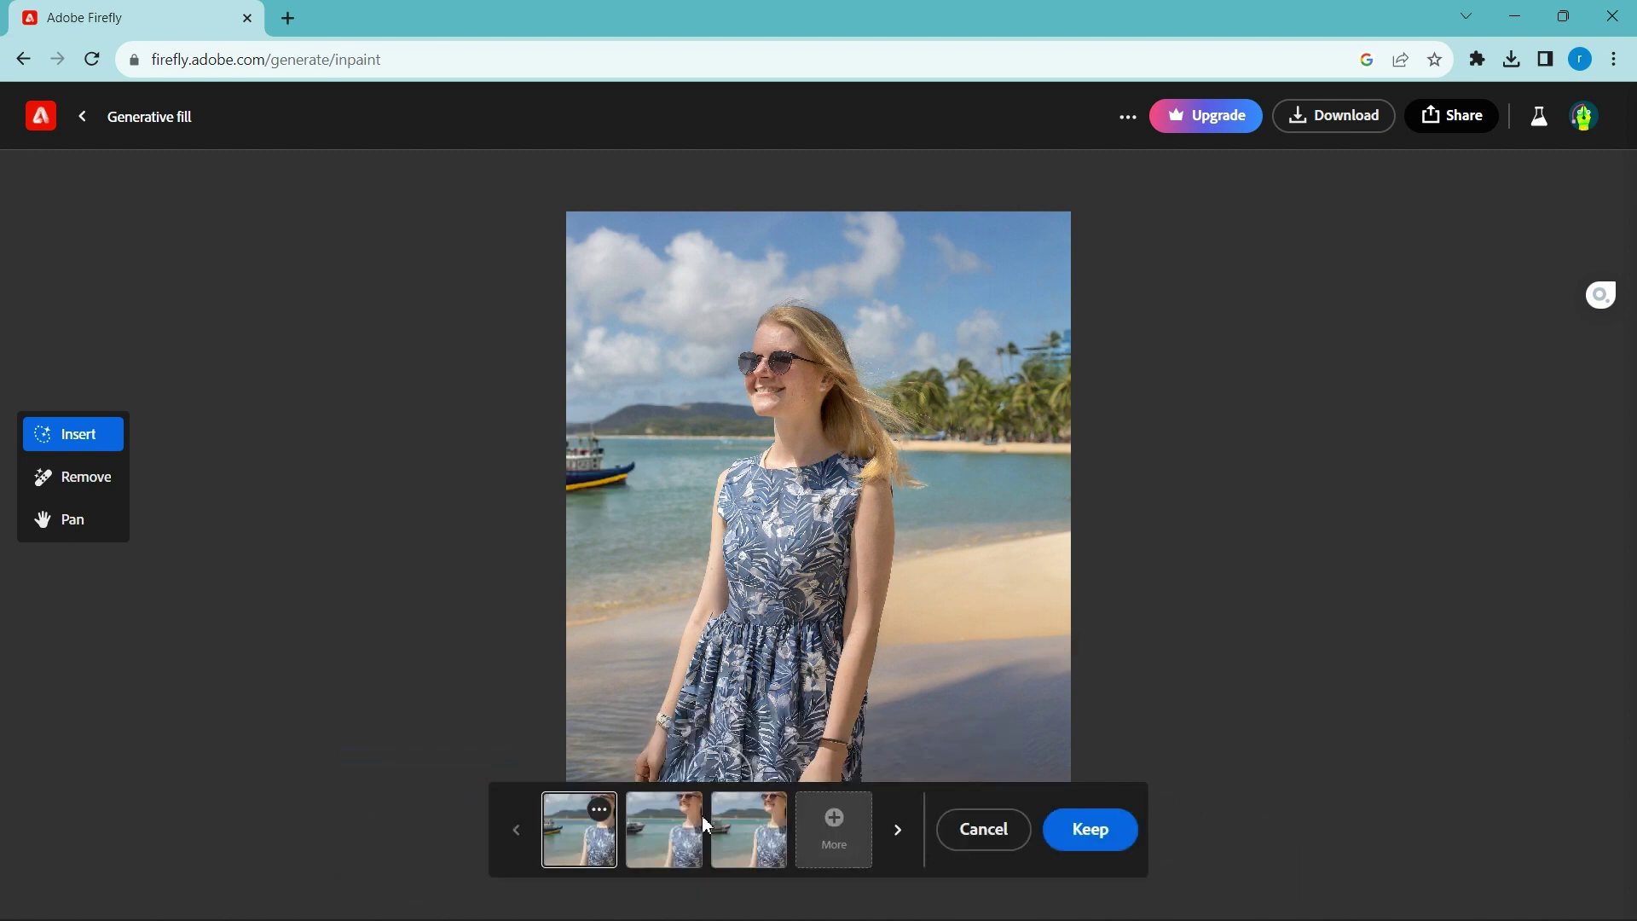
- Preview the second and third boat variations, download the result, and keep it
click(677, 844)
click(731, 839)
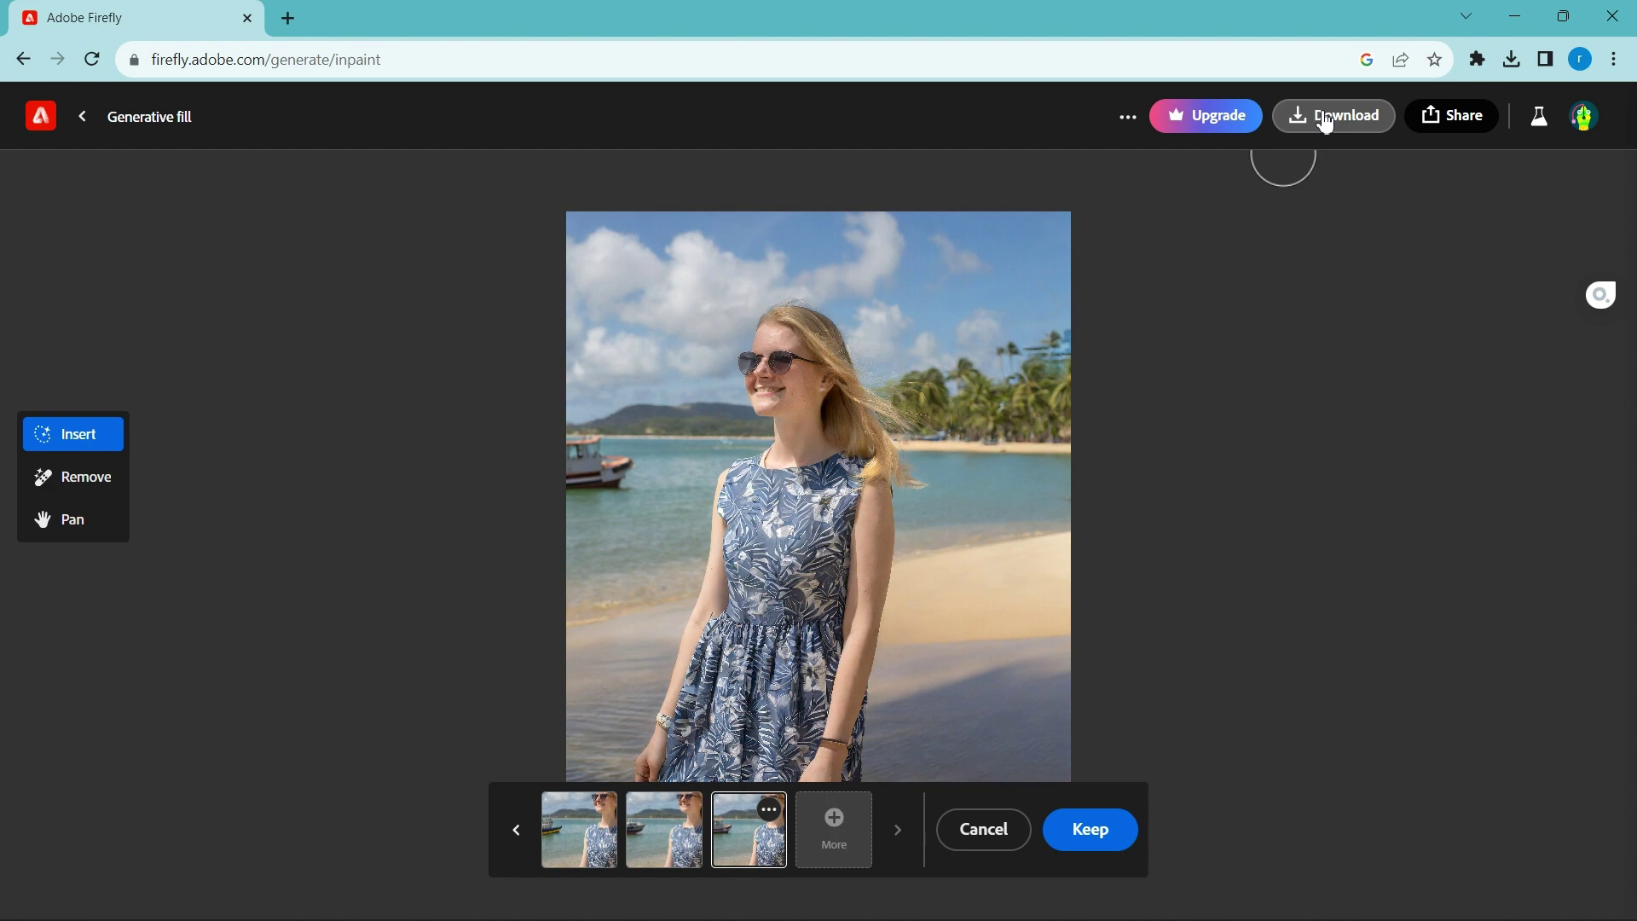
click(1326, 119)
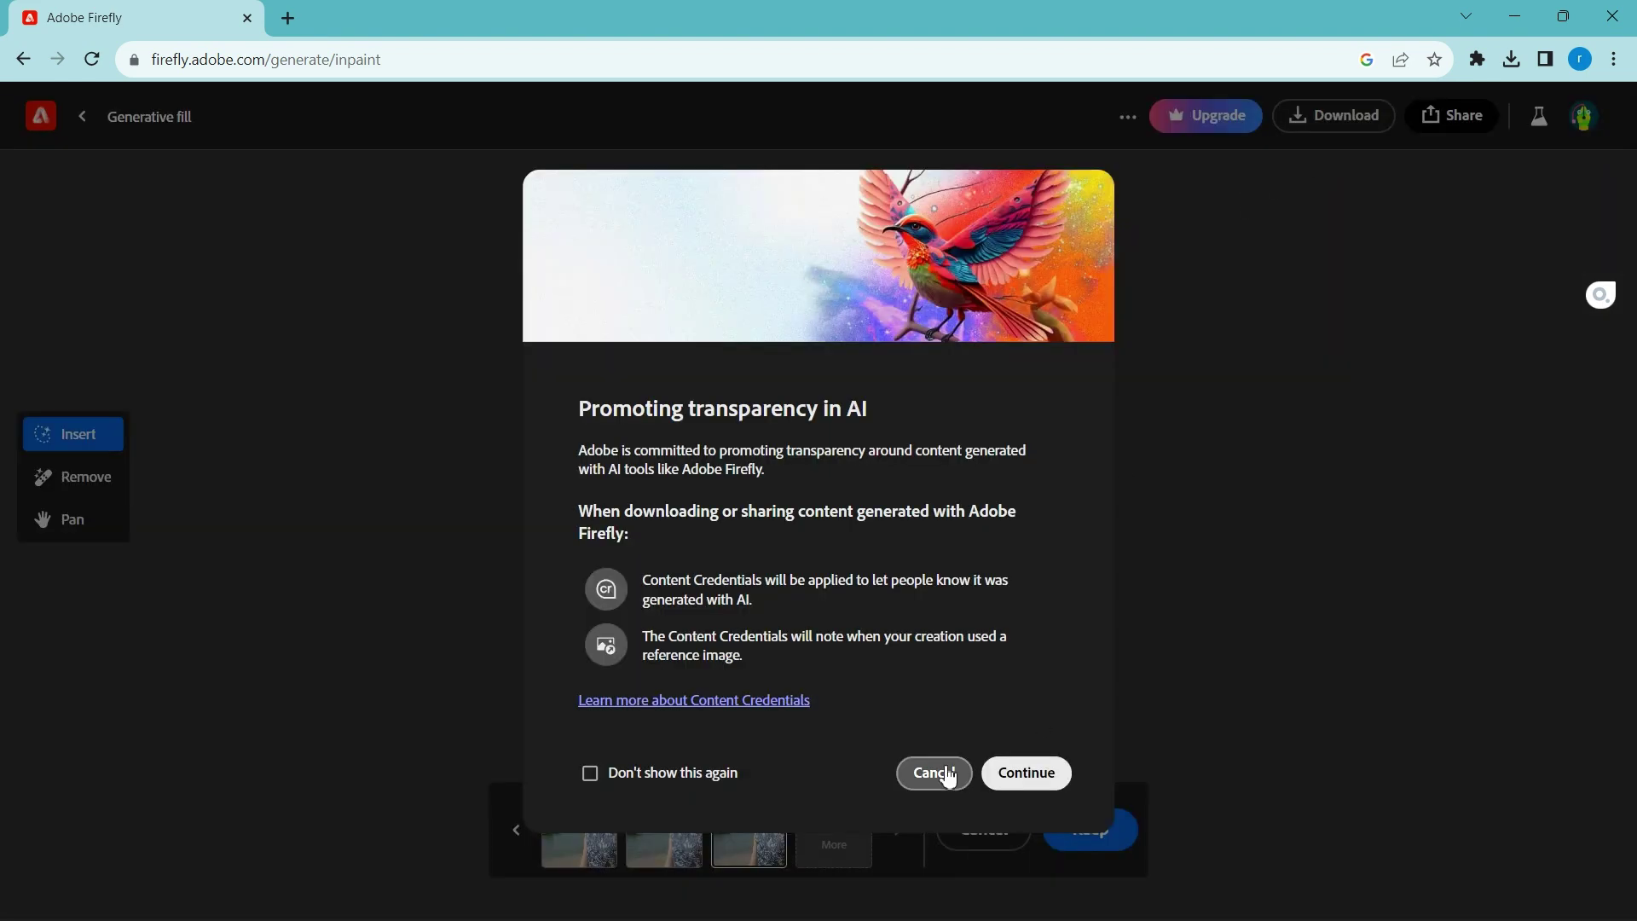
click(1028, 774)
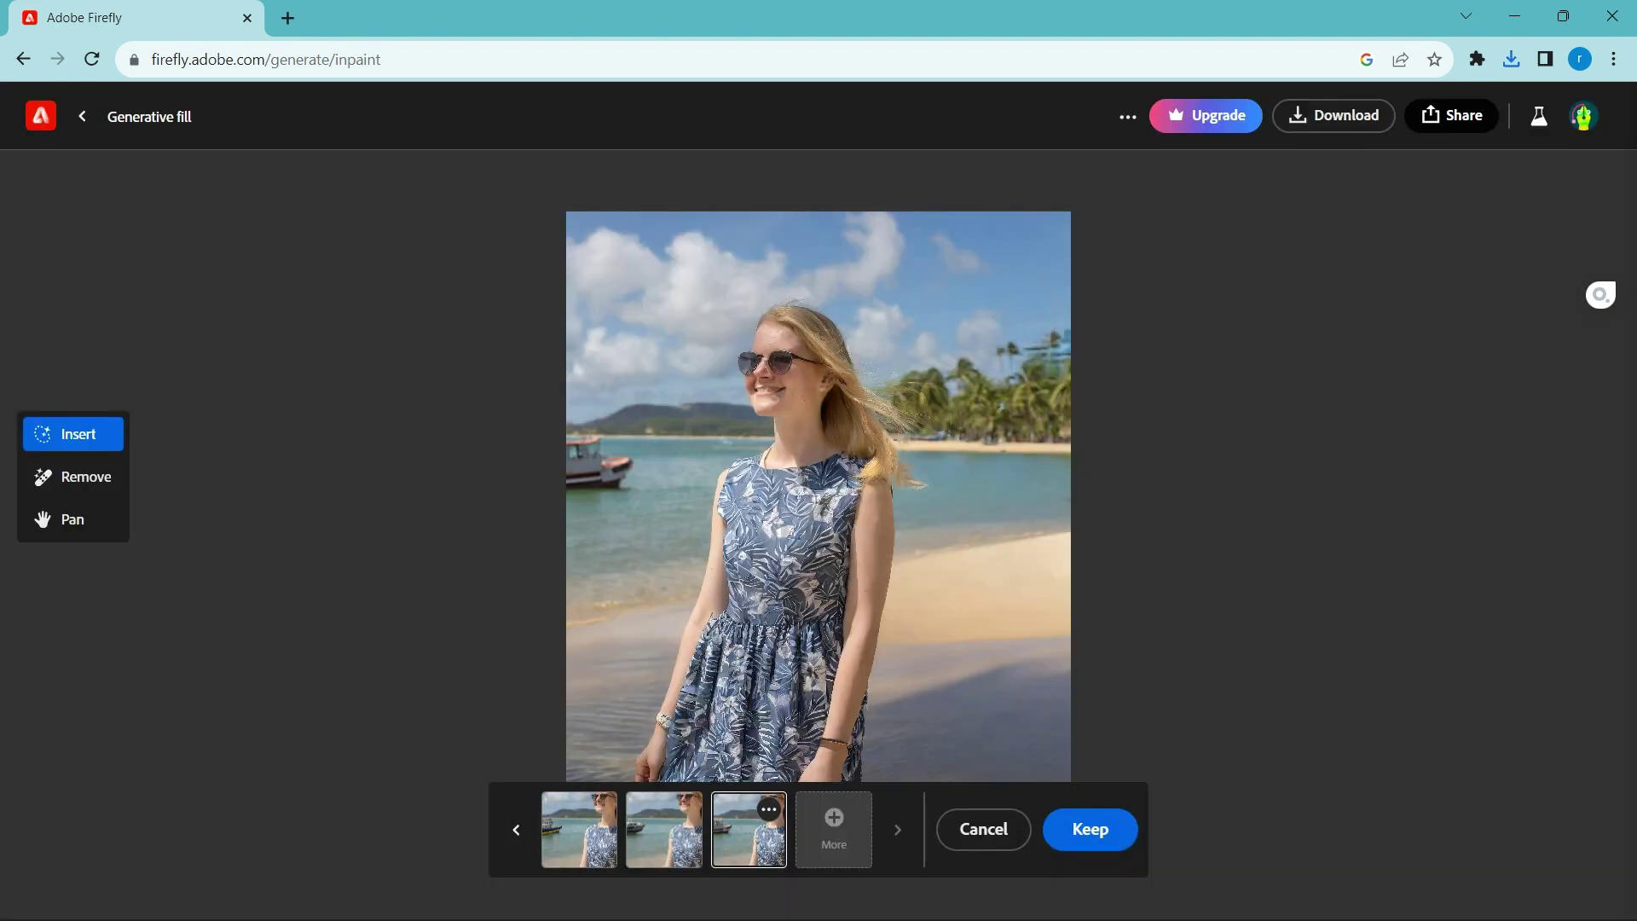
click(1050, 810)
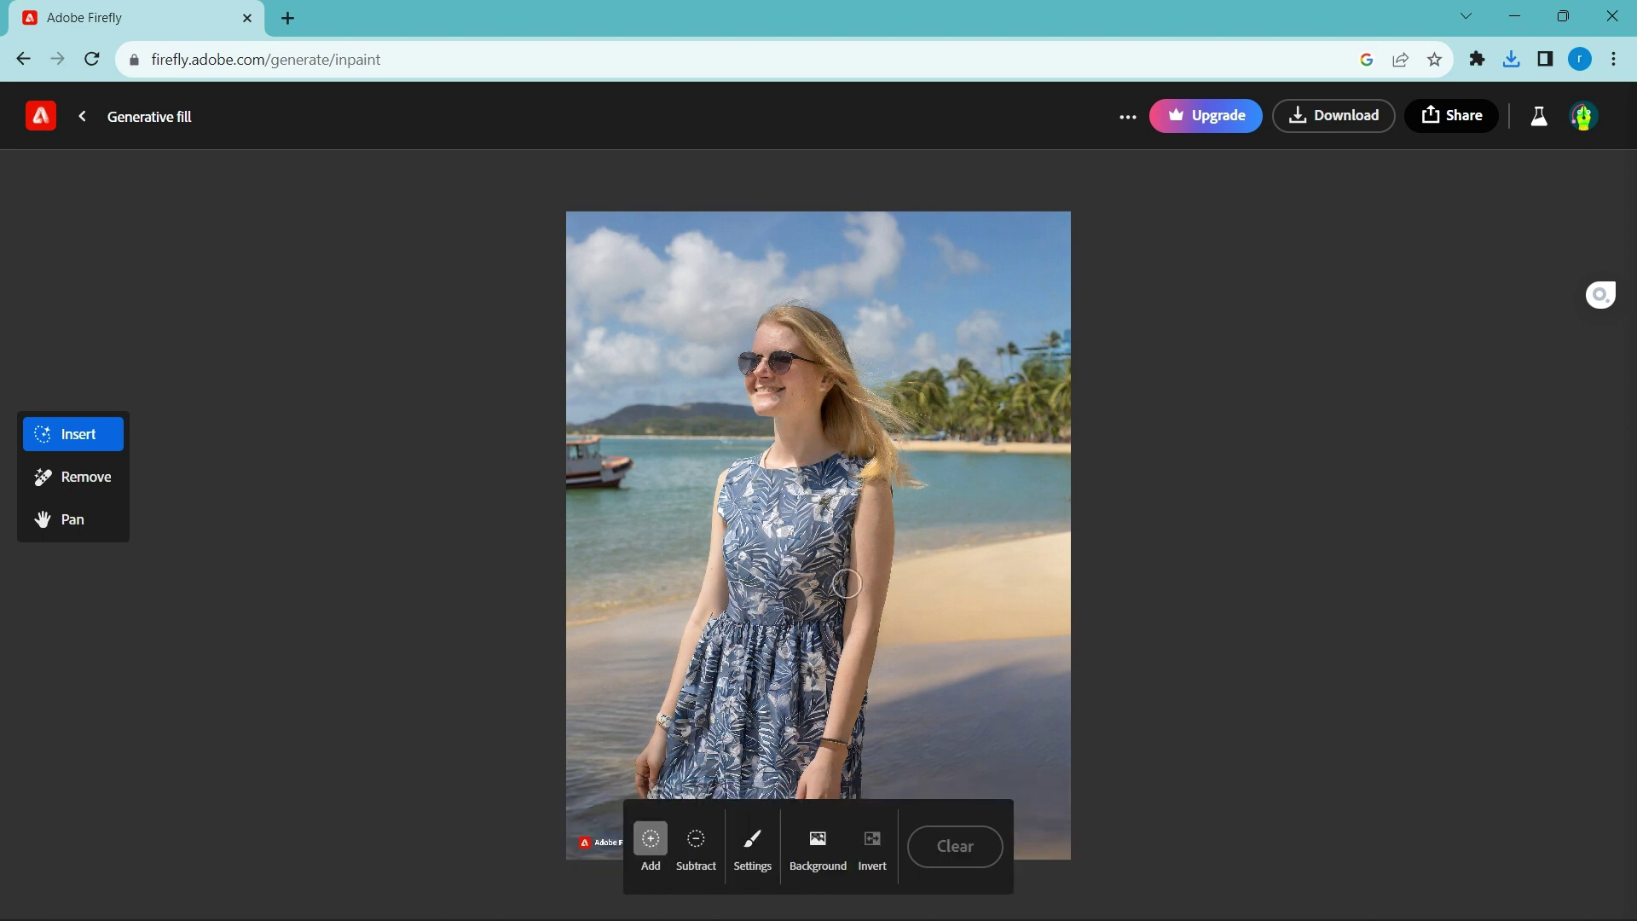
- Mask the beach background and generate 'add background girl in forest' behind the girl
click(818, 844)
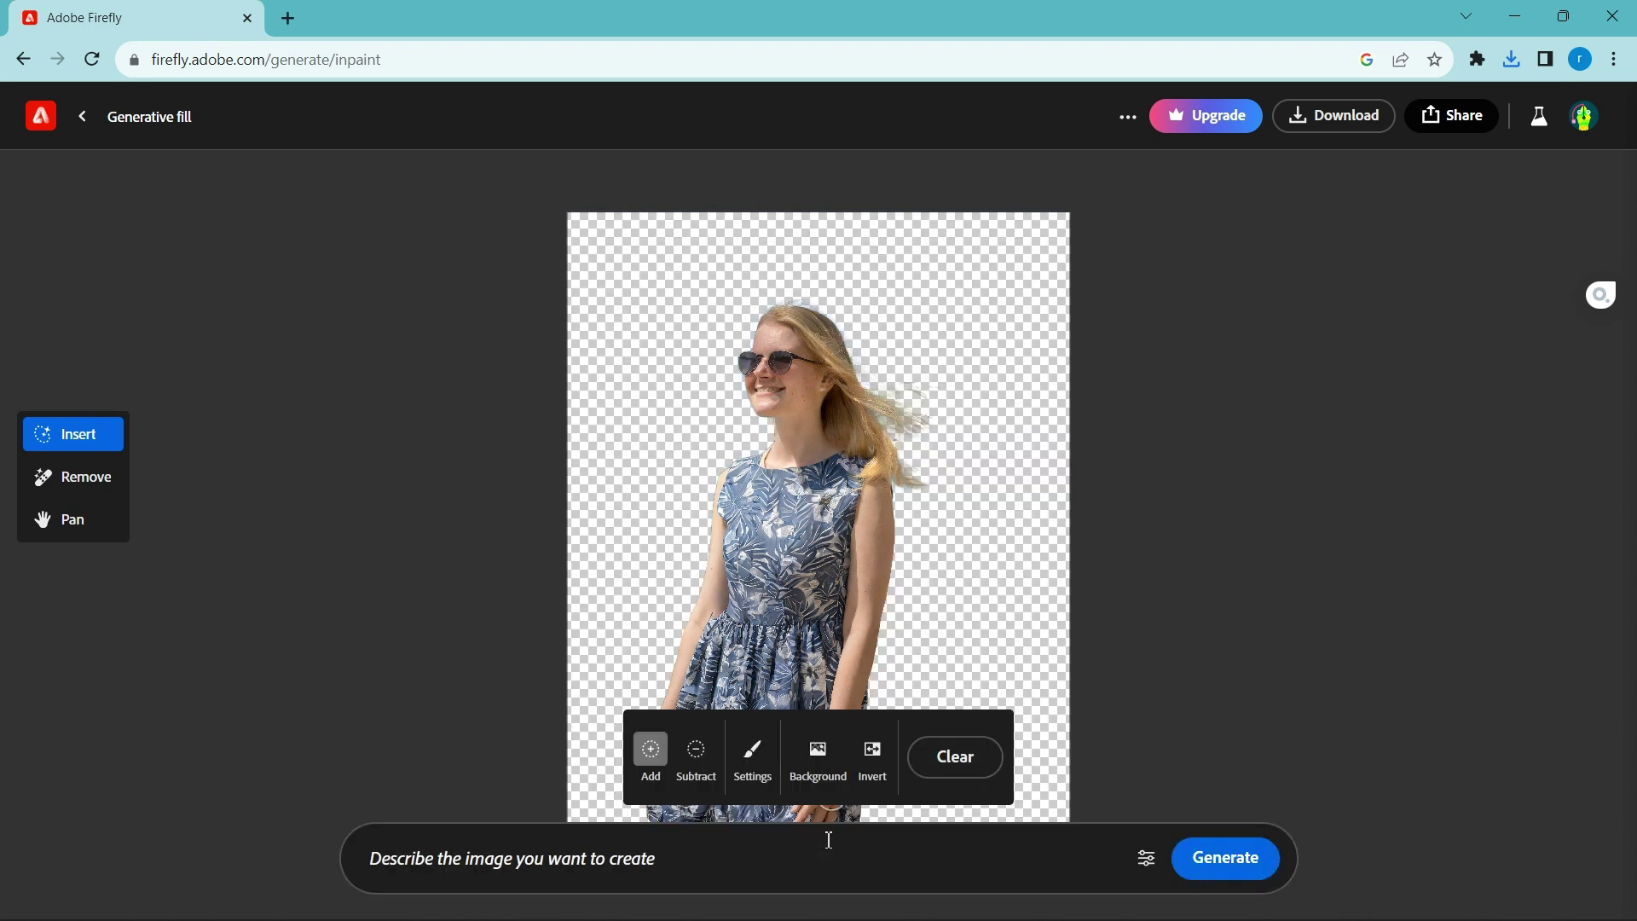
click(829, 840)
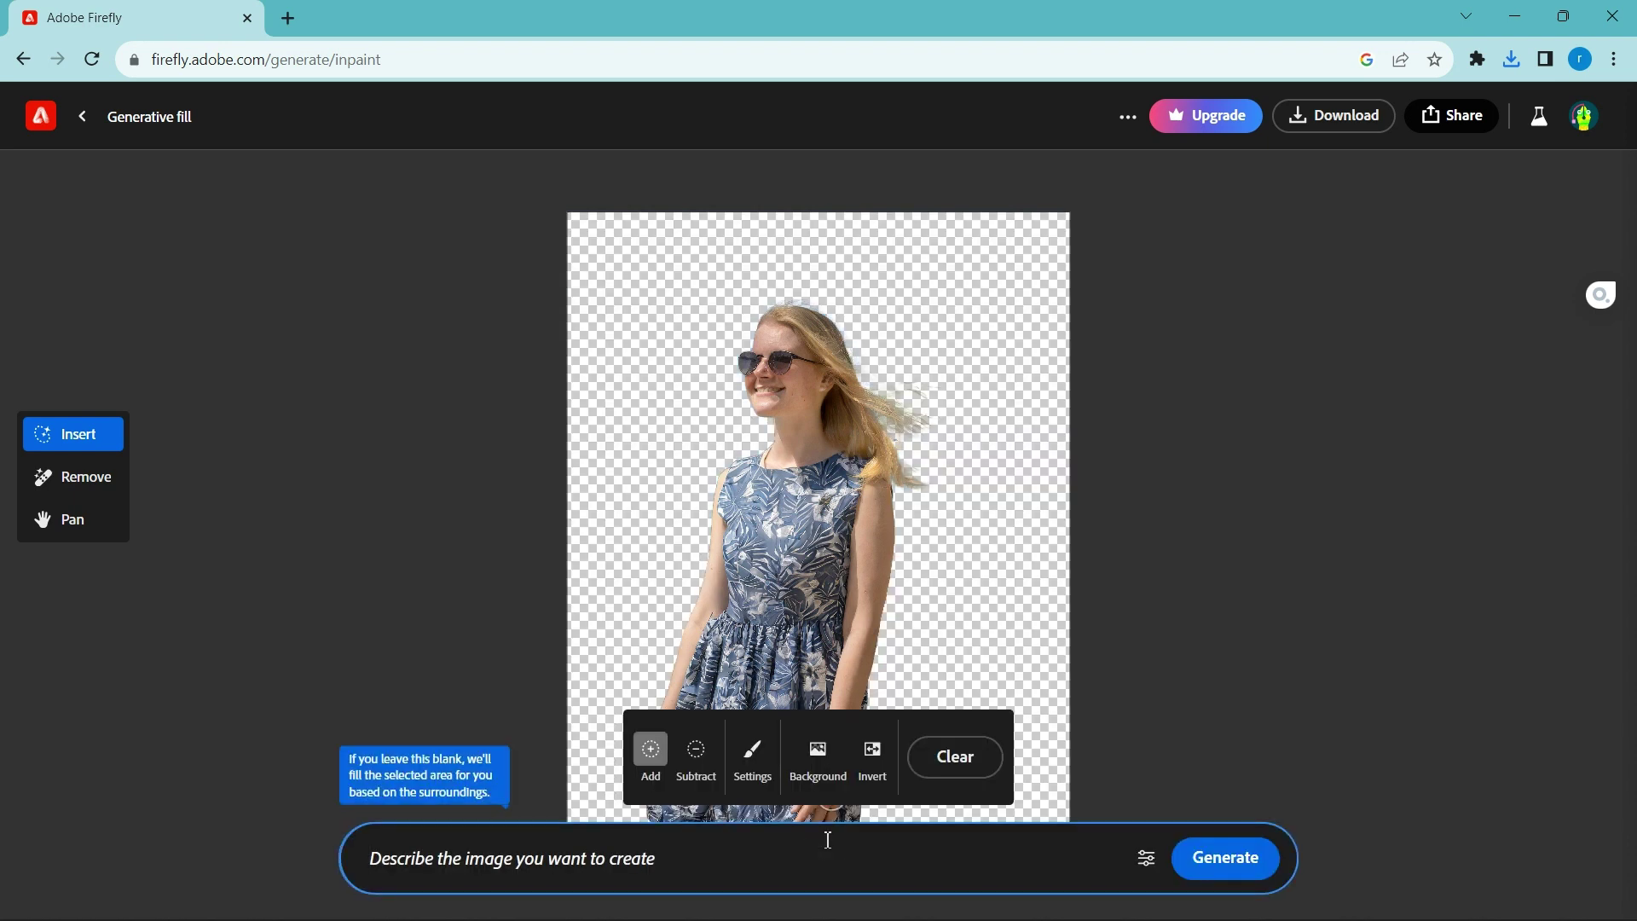
text(add background girl in forest)
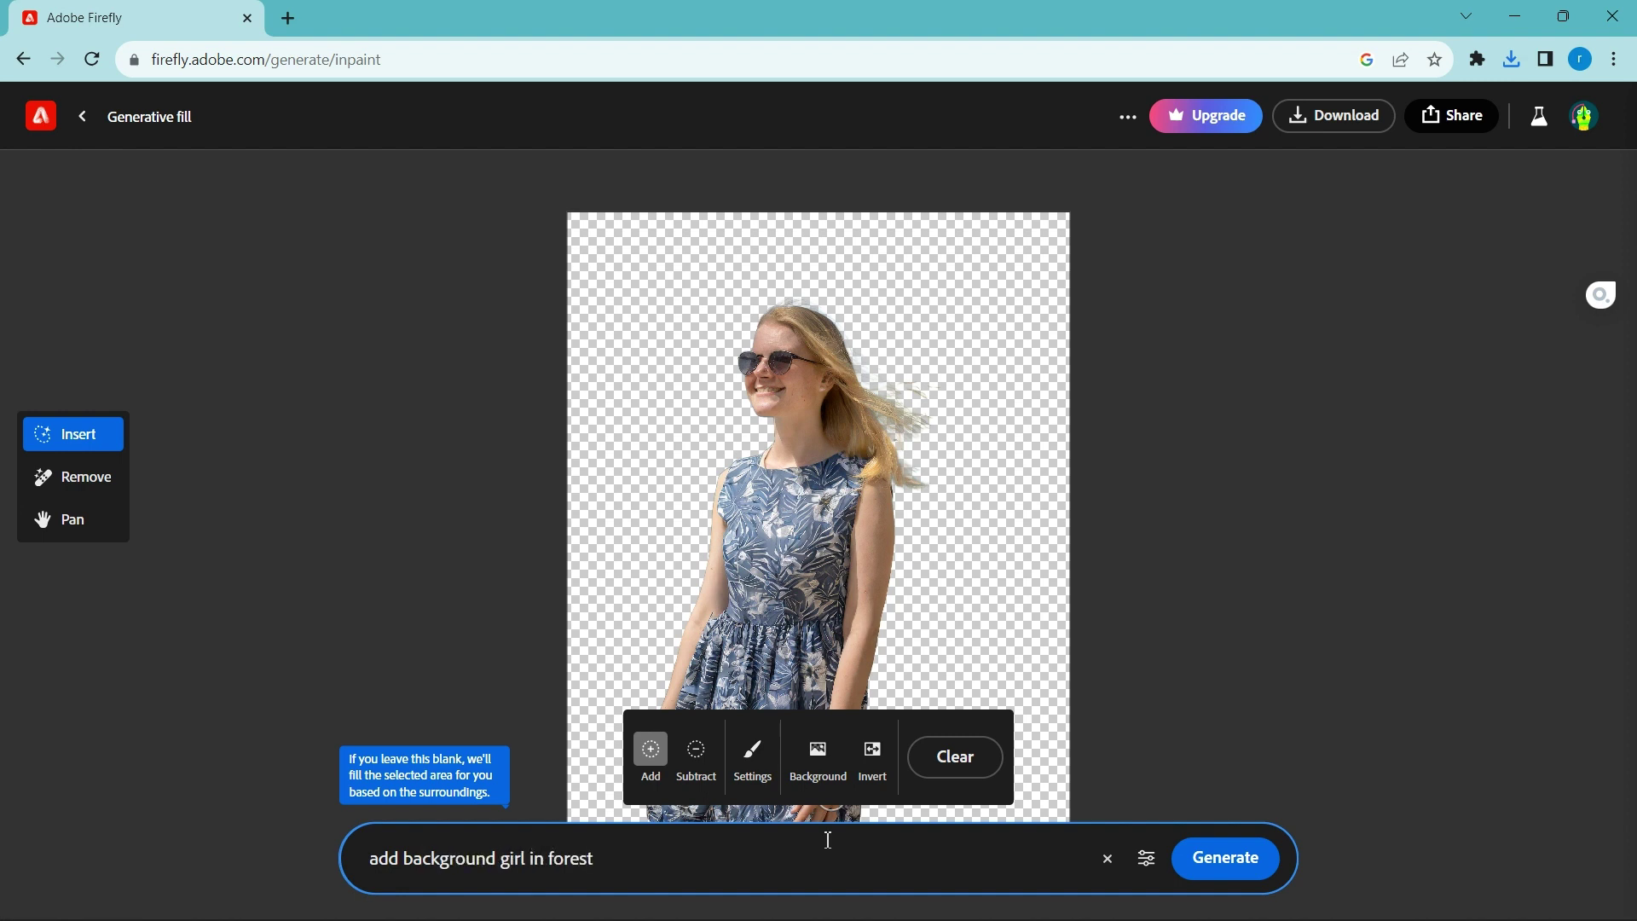
key(Return)
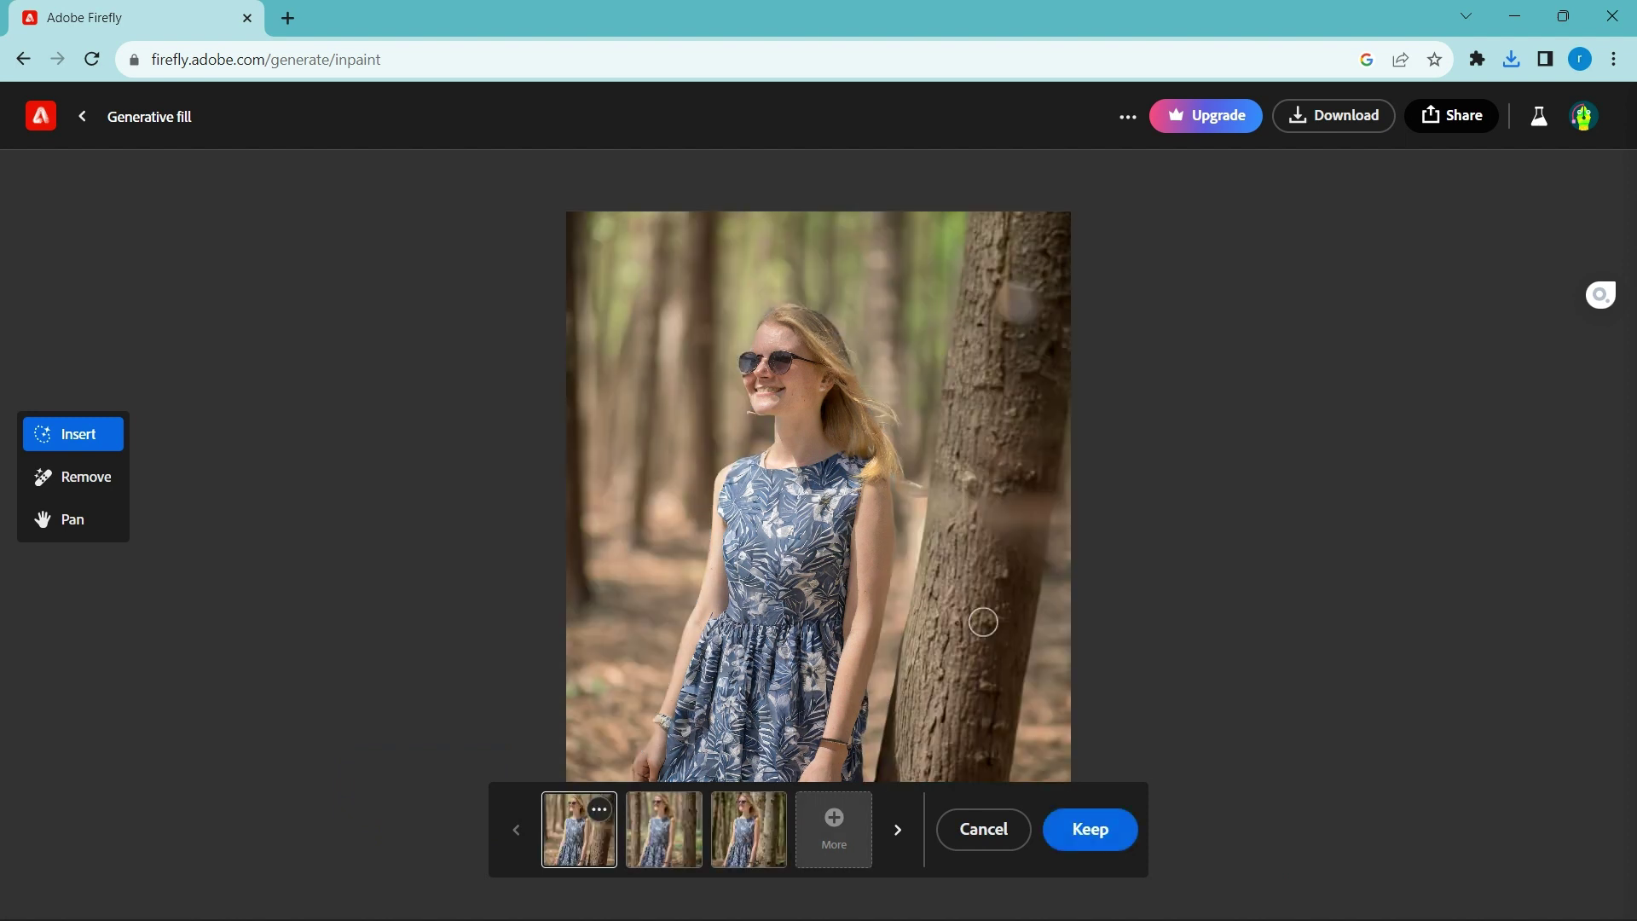
- Compare the forest variations and settle on the second one with darker tree trunks
click(675, 832)
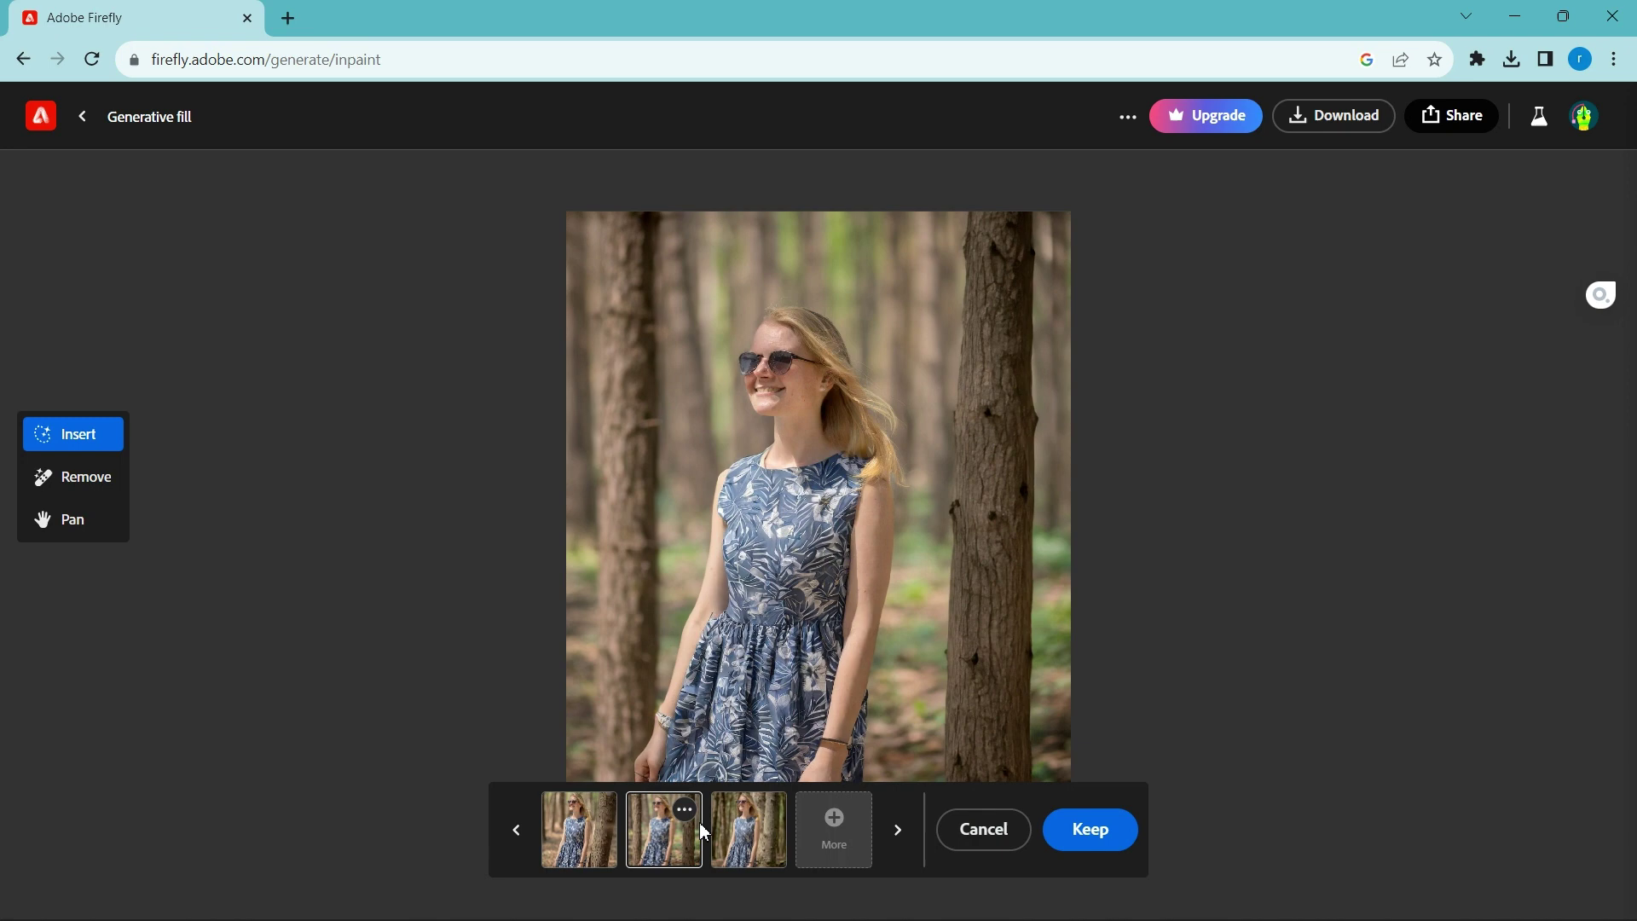
click(740, 833)
click(666, 837)
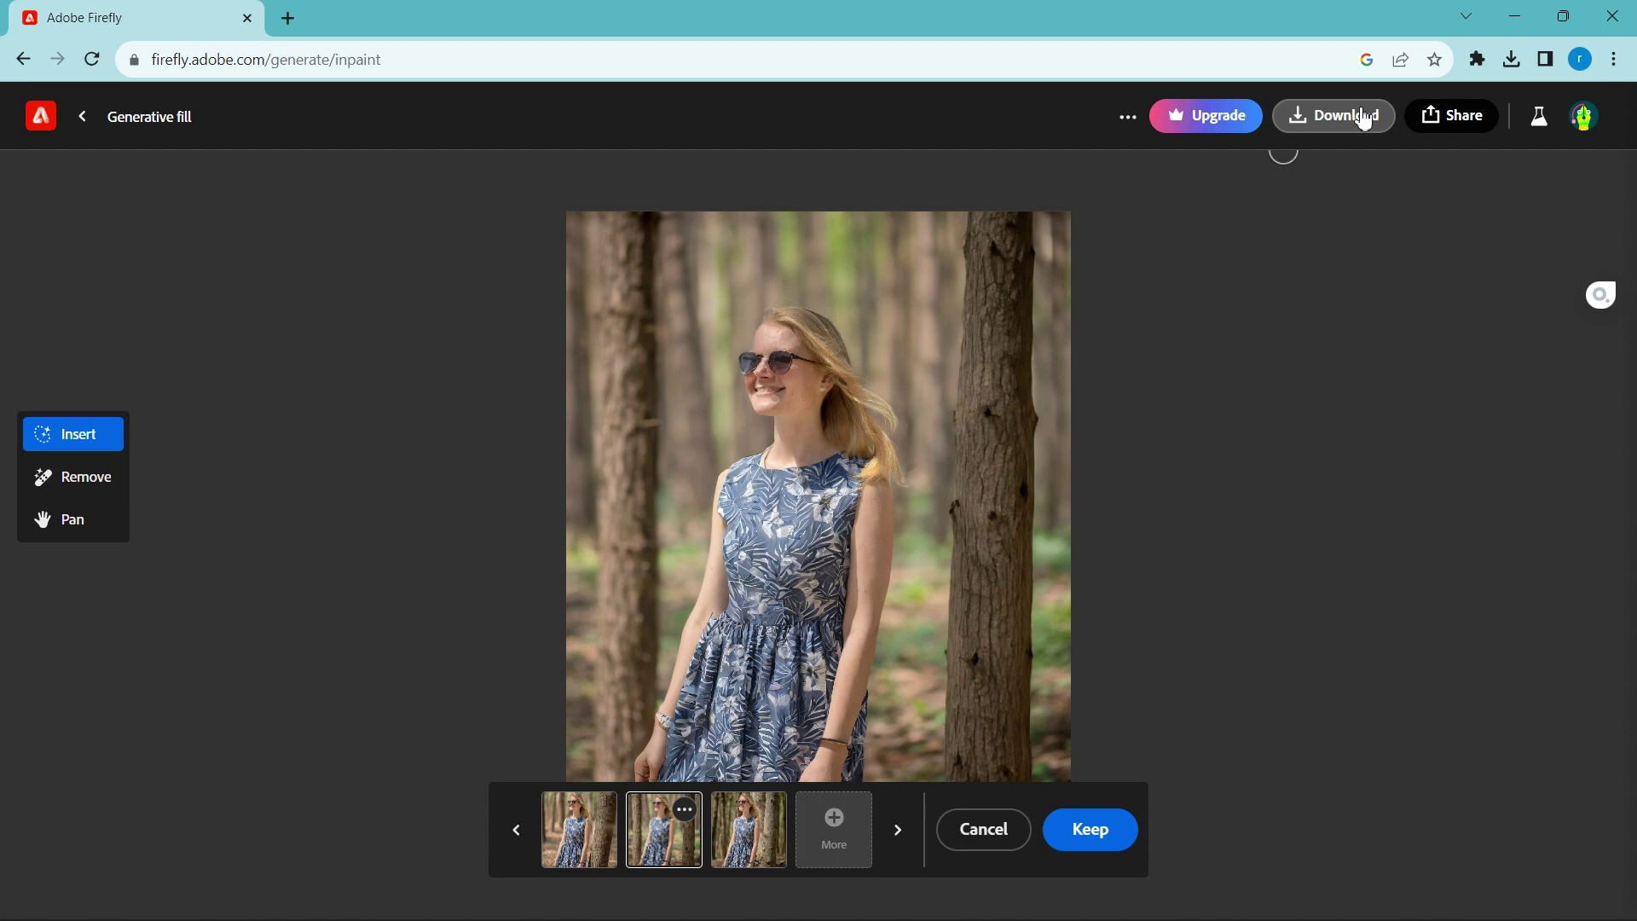
- Download the chosen forest image, ticking Don't show this again on the transparency notice
click(1366, 121)
click(590, 773)
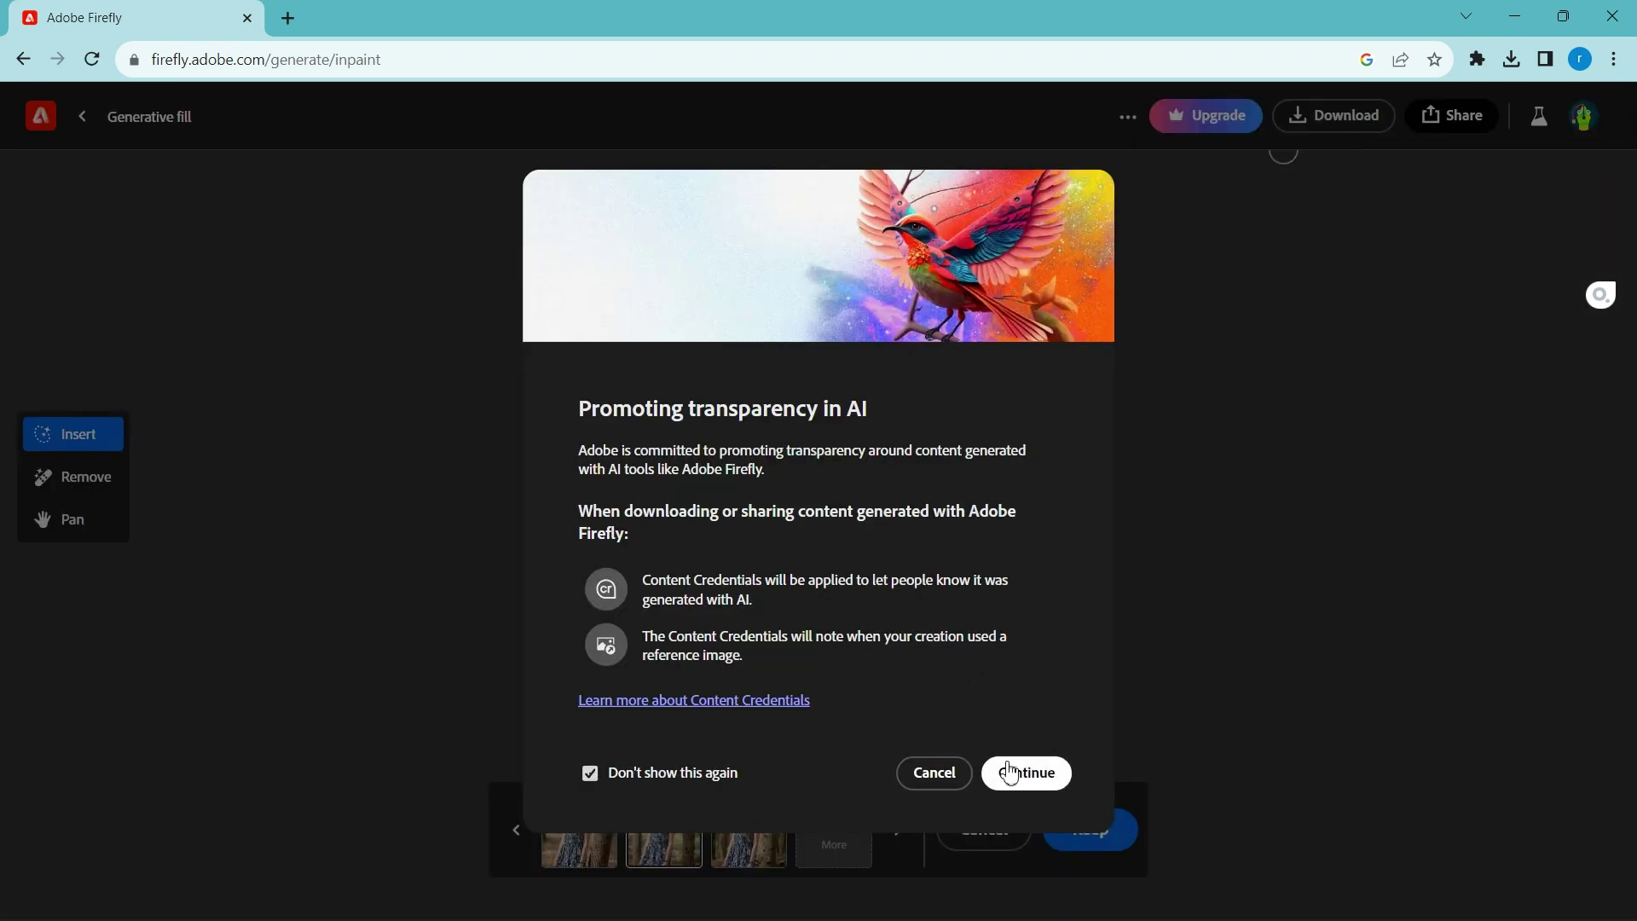
click(1030, 773)
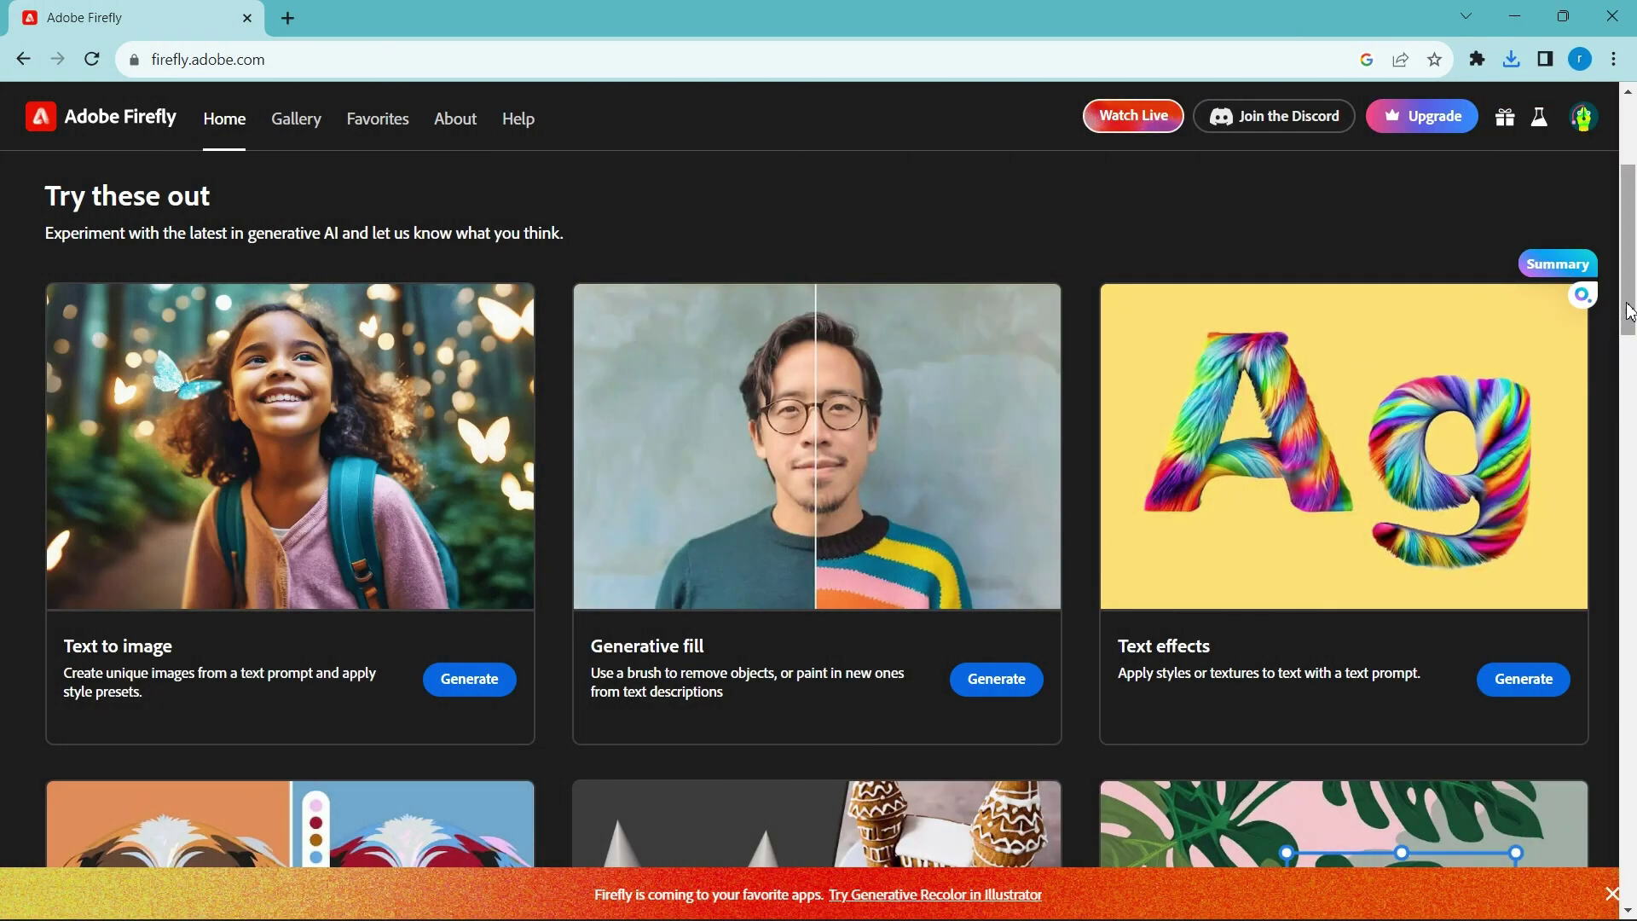
- Scroll the home page and open the Text effects generator to style the letter A
mouse_move(1630, 311)
mouse_down()
mouse_move(1629, 428)
mouse_move(1630, 323)
mouse_up()
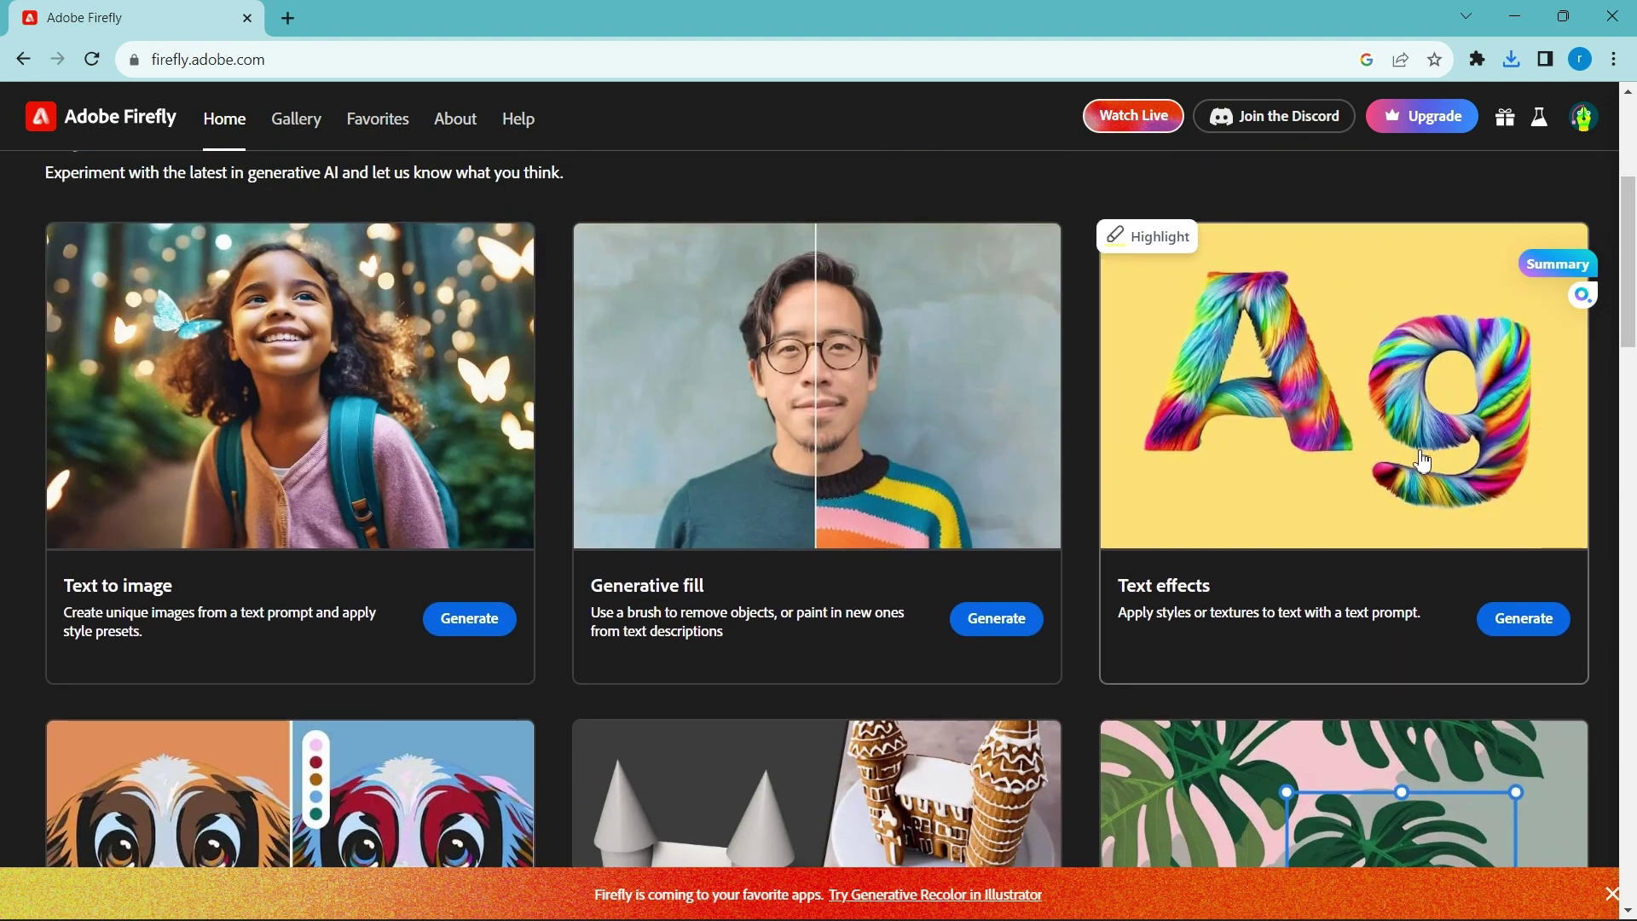
click(1451, 507)
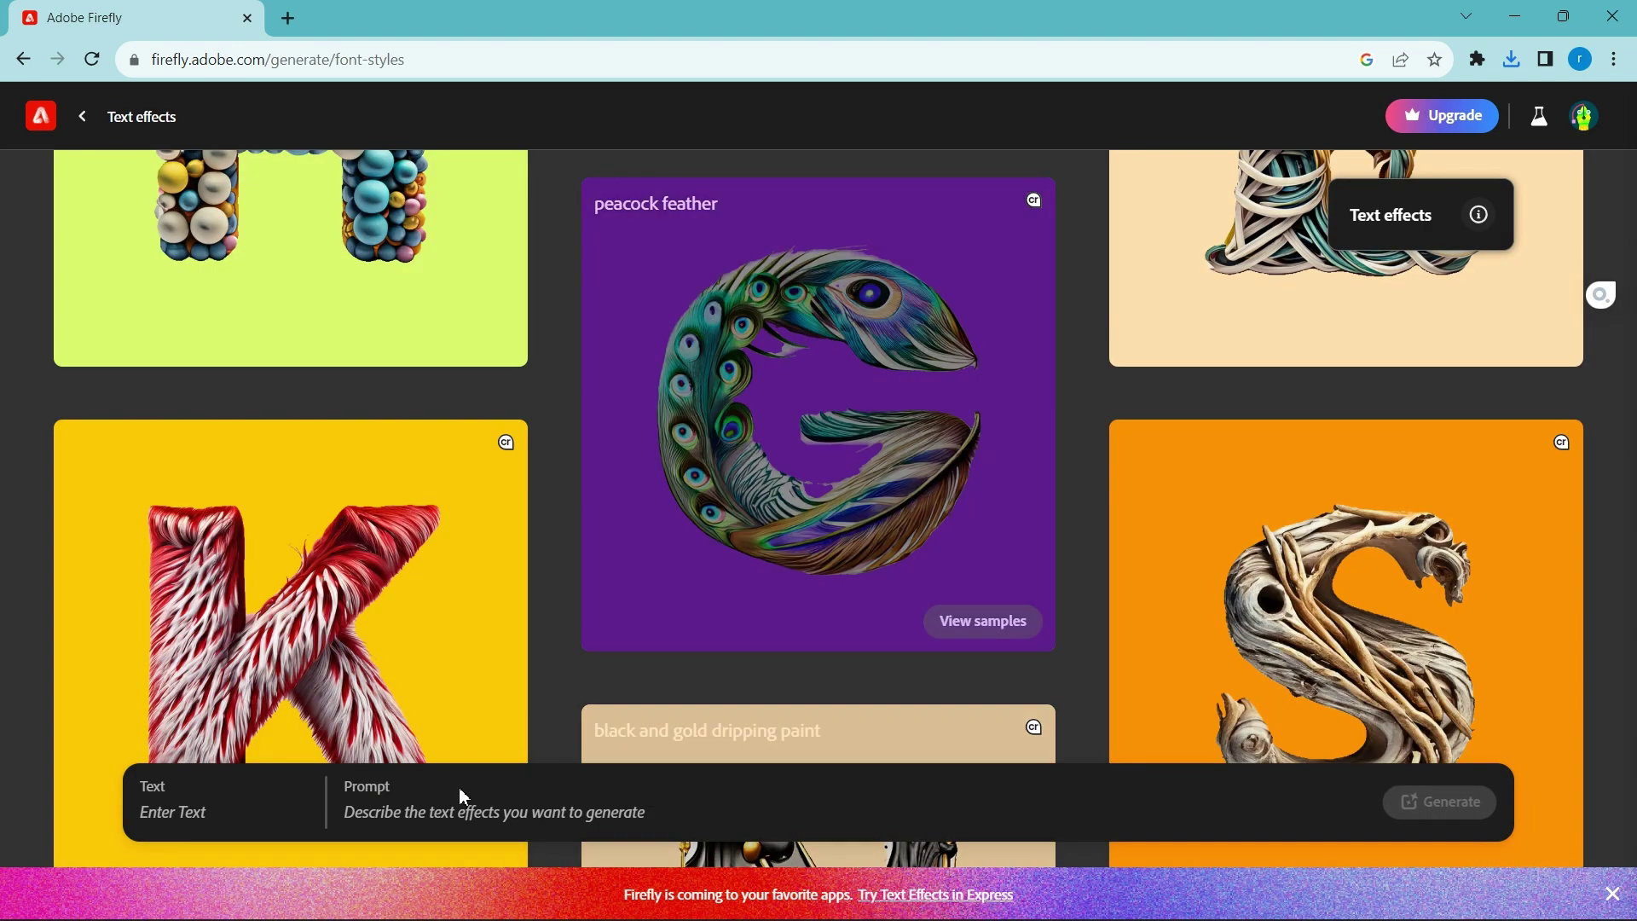
- Generate letter A text effects from the prompt 'like a wooden' and preview the second variation
click(397, 820)
text(like a woode)
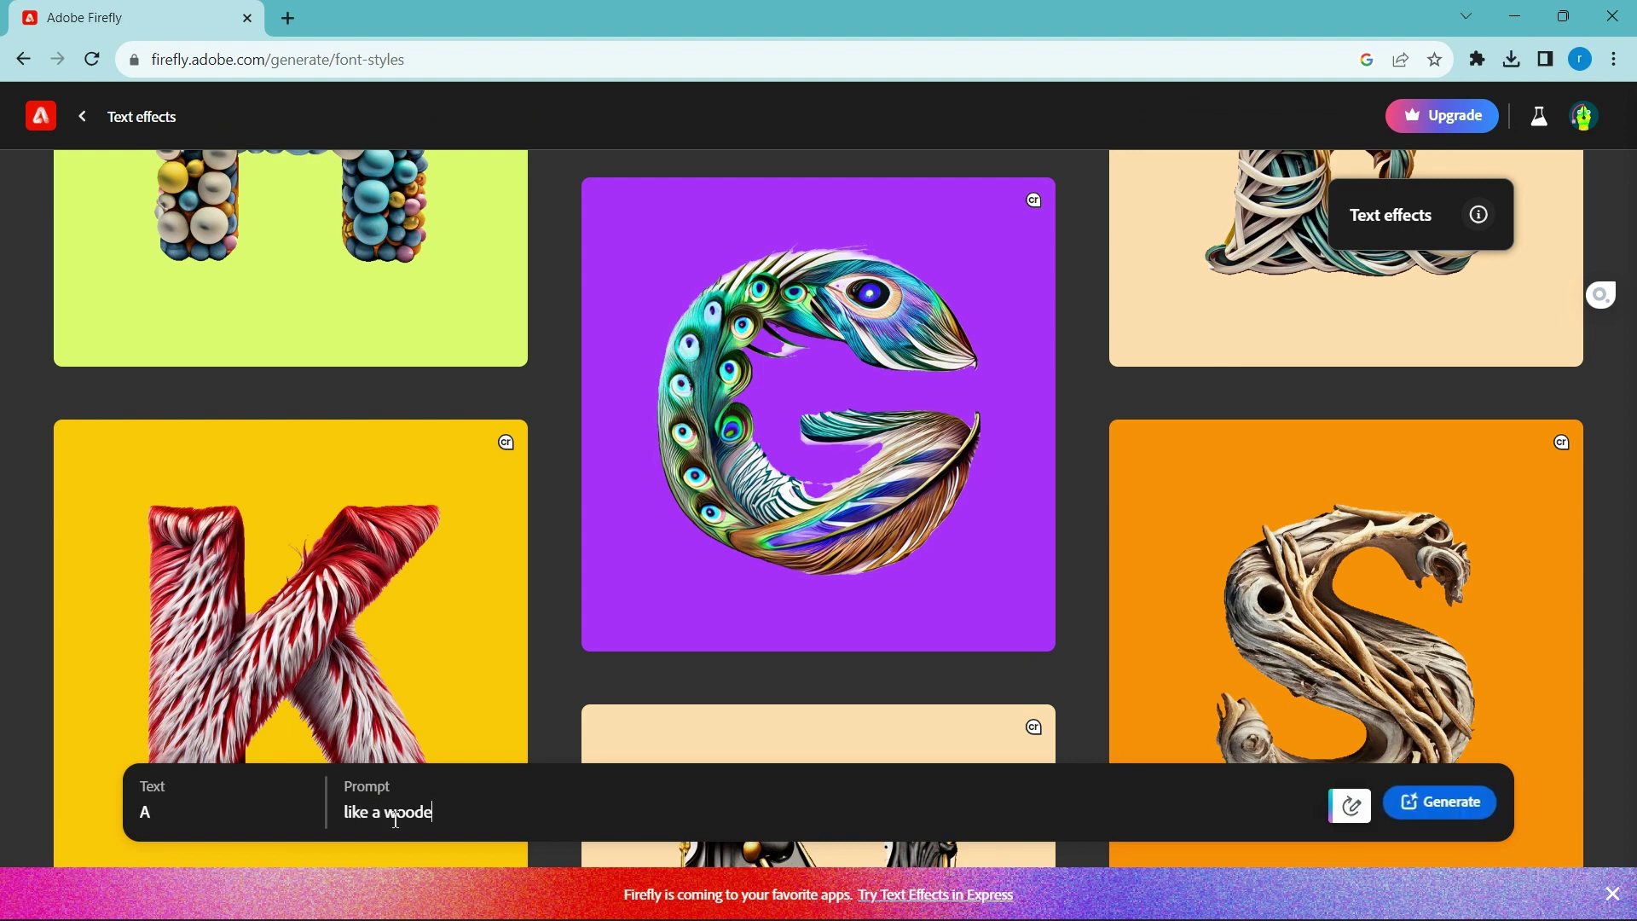
text(n)
click(1425, 804)
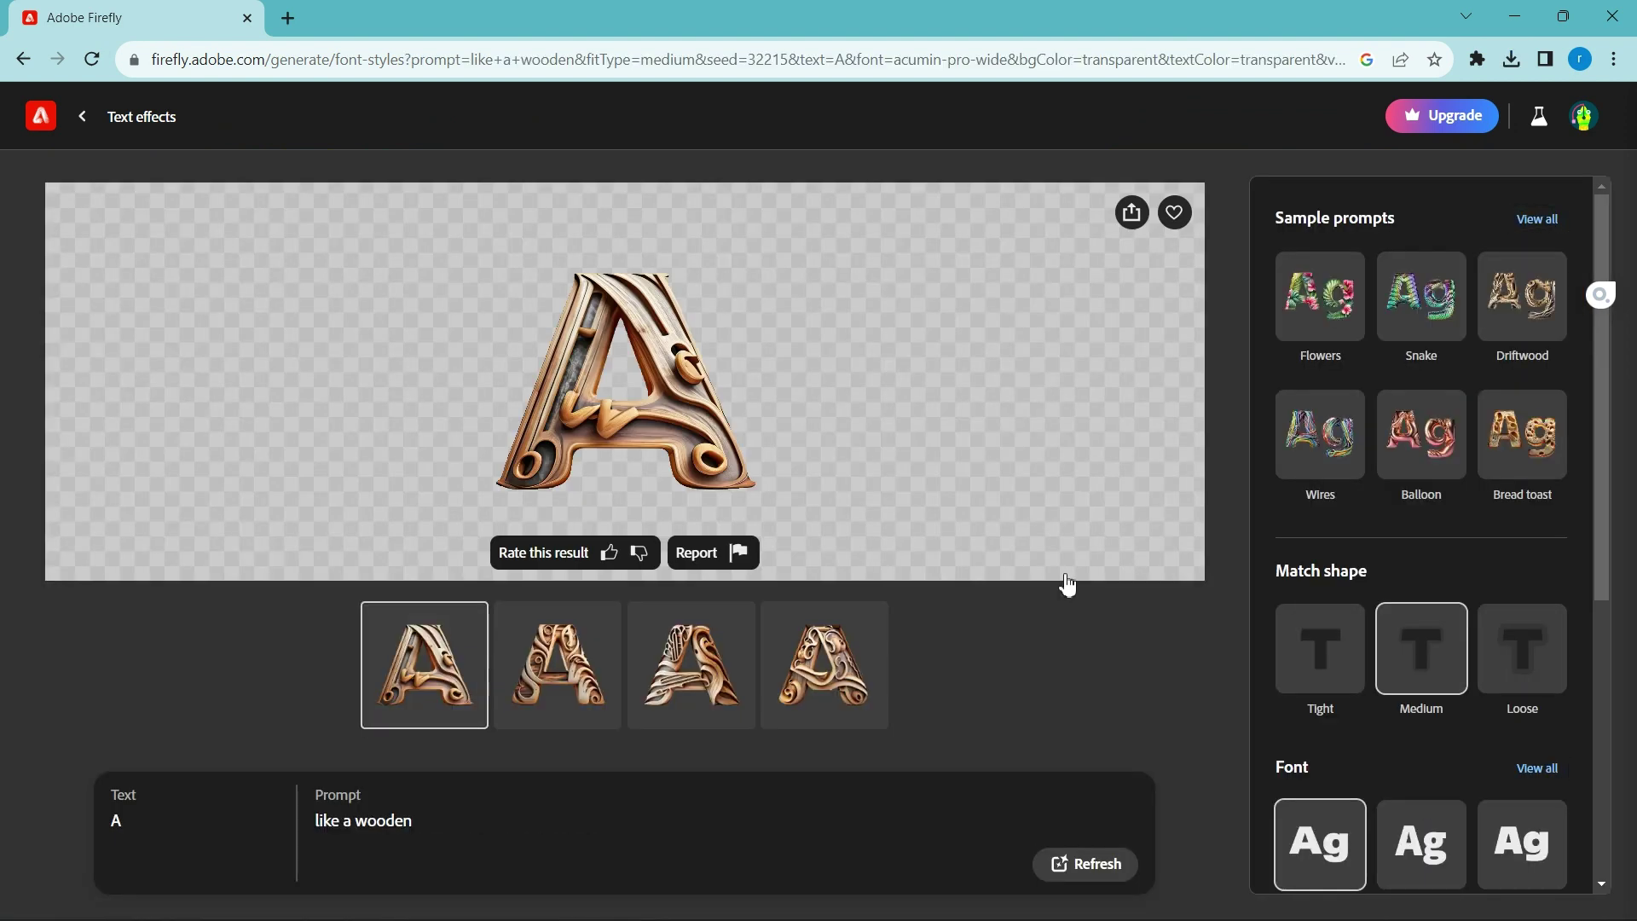
click(589, 661)
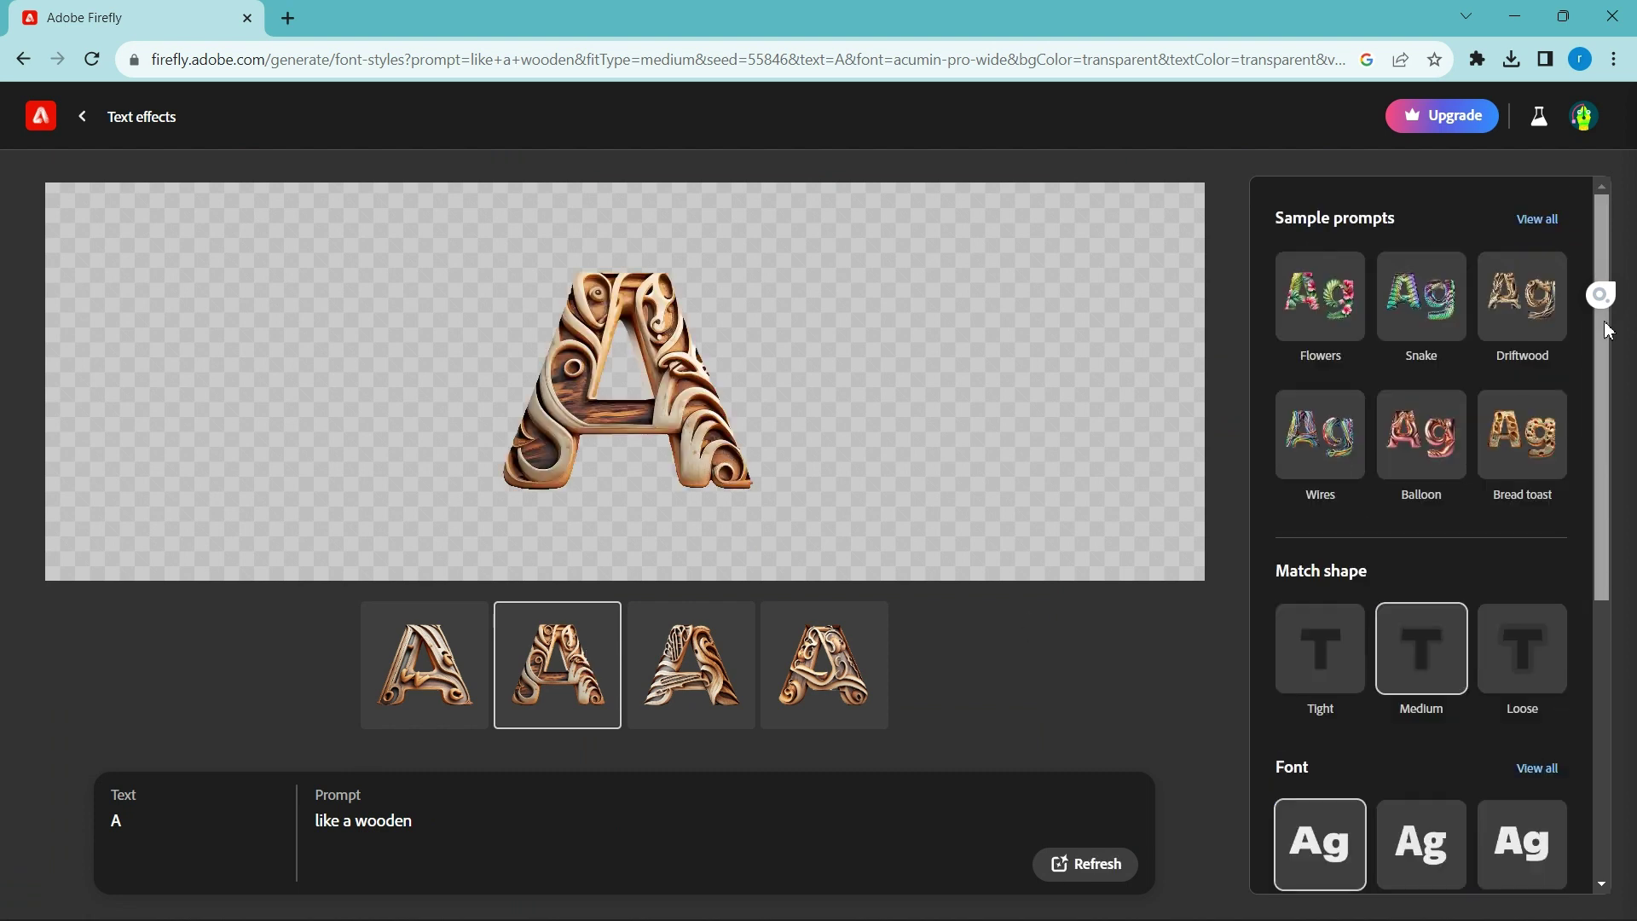
- Refresh for a new set of wooden A styles and download the first one
click(1109, 867)
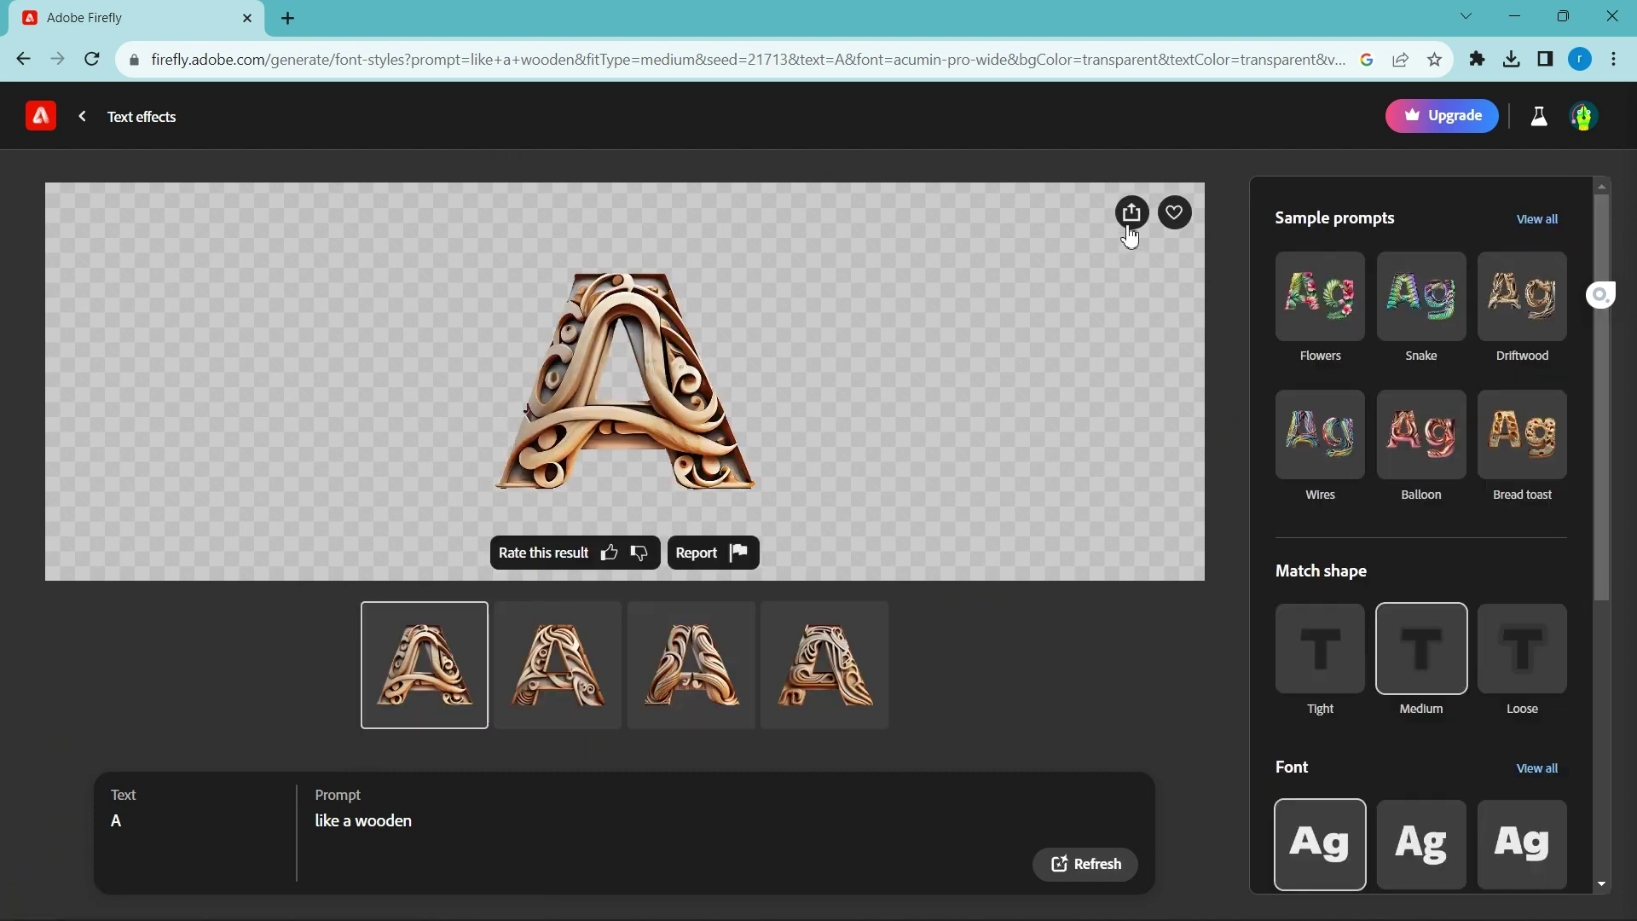
click(1133, 213)
click(1145, 254)
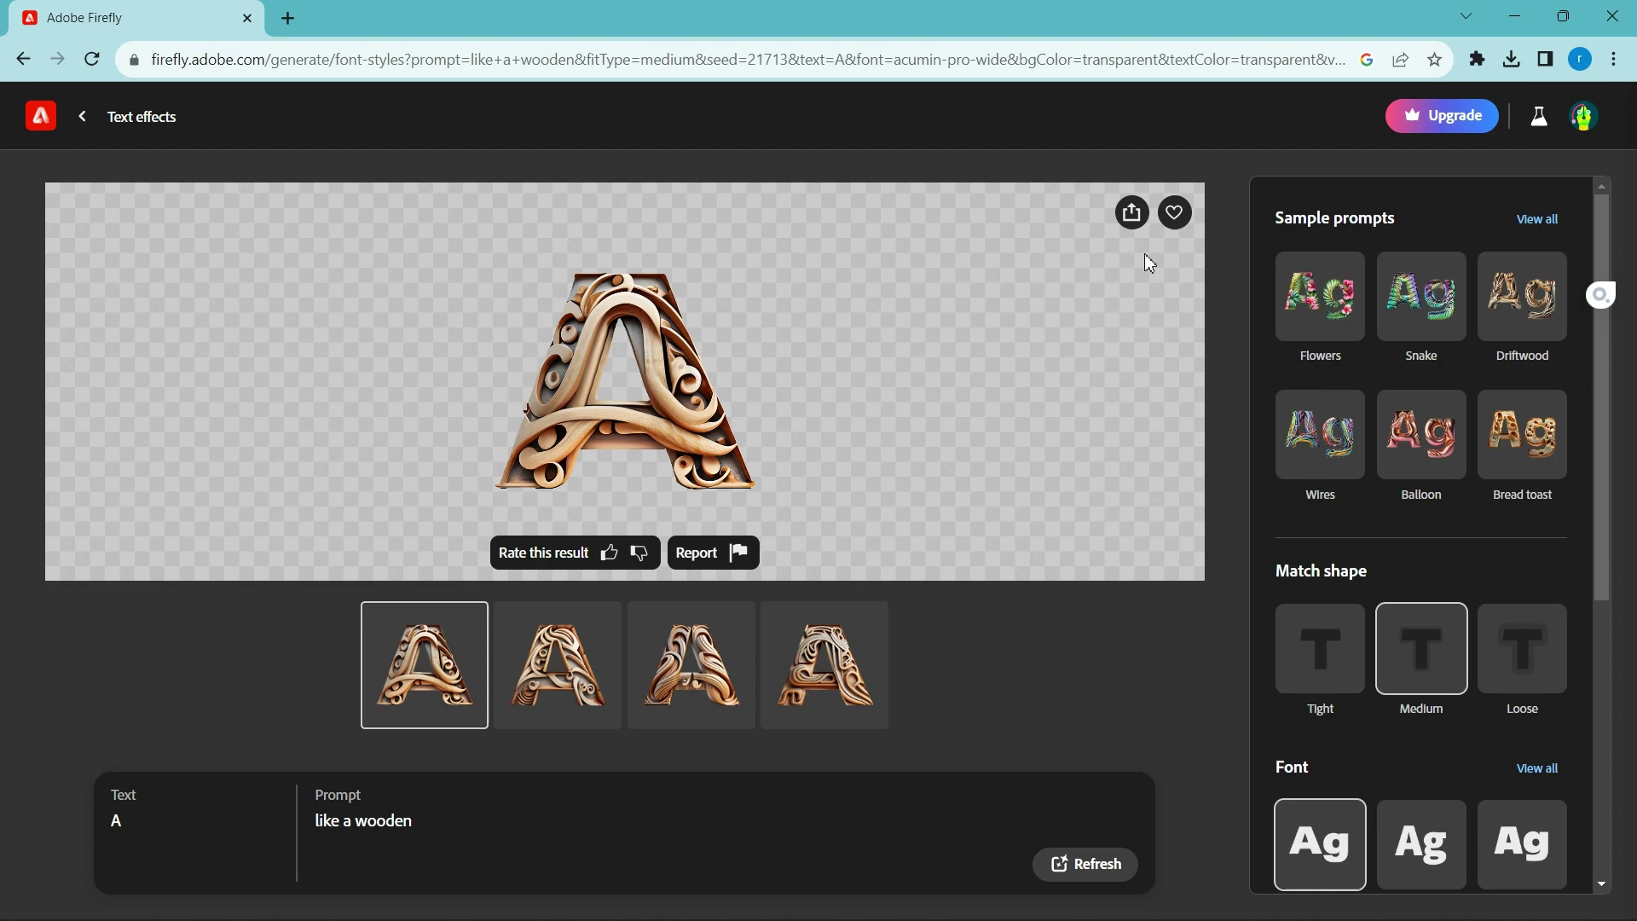